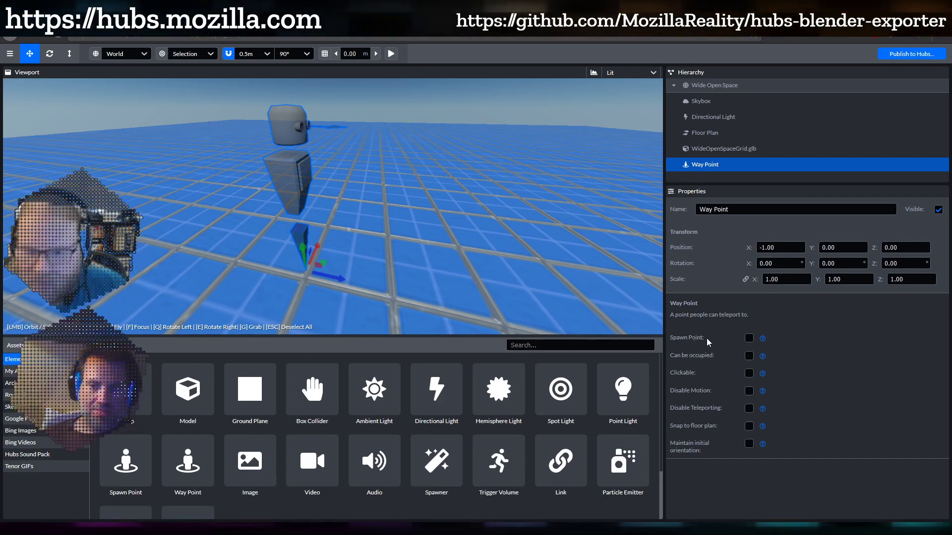
Tick Spawn Point for the Way Point at X -1.00
click(749, 339)
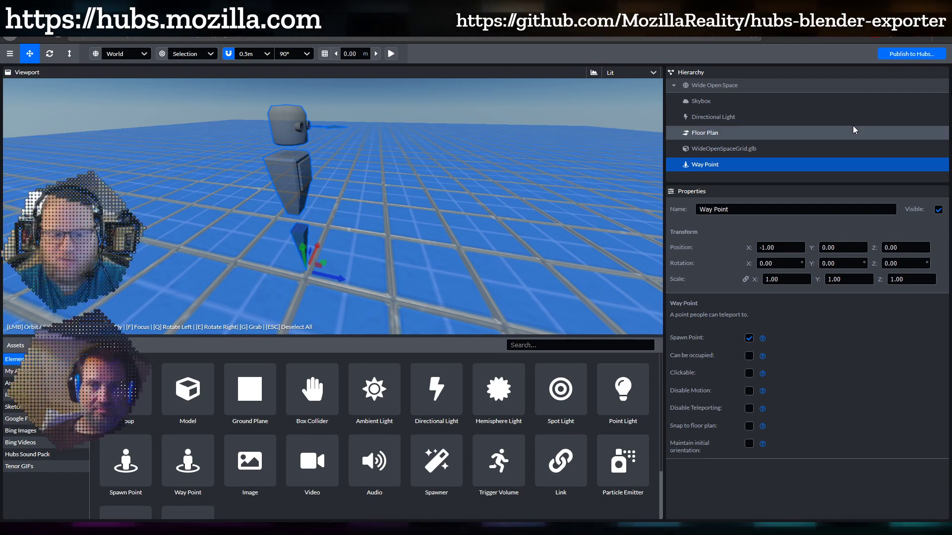
Switch off Spawn Point on the Way Point
scroll(350, 247, down, 5)
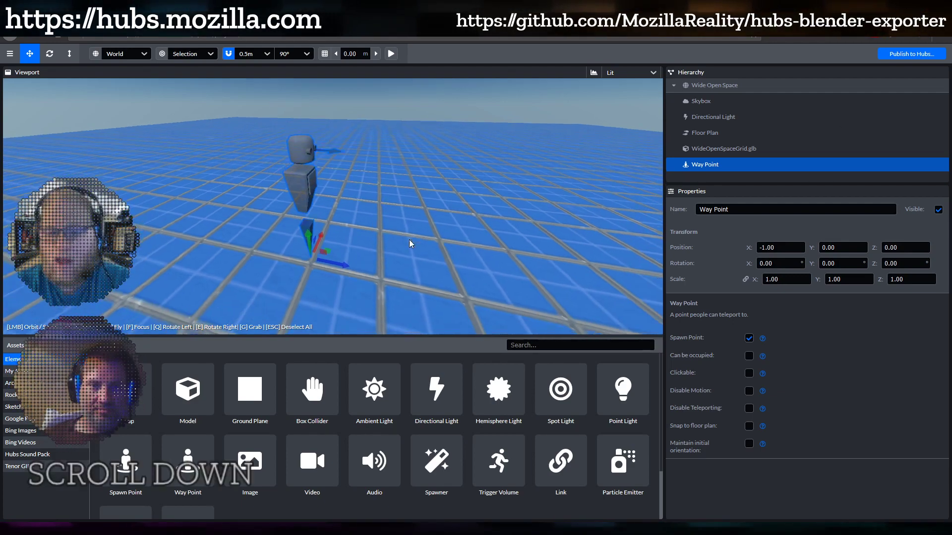
mouse_move(409, 239)
mouse_down()
mouse_move(379, 230)
mouse_move(409, 230)
mouse_up()
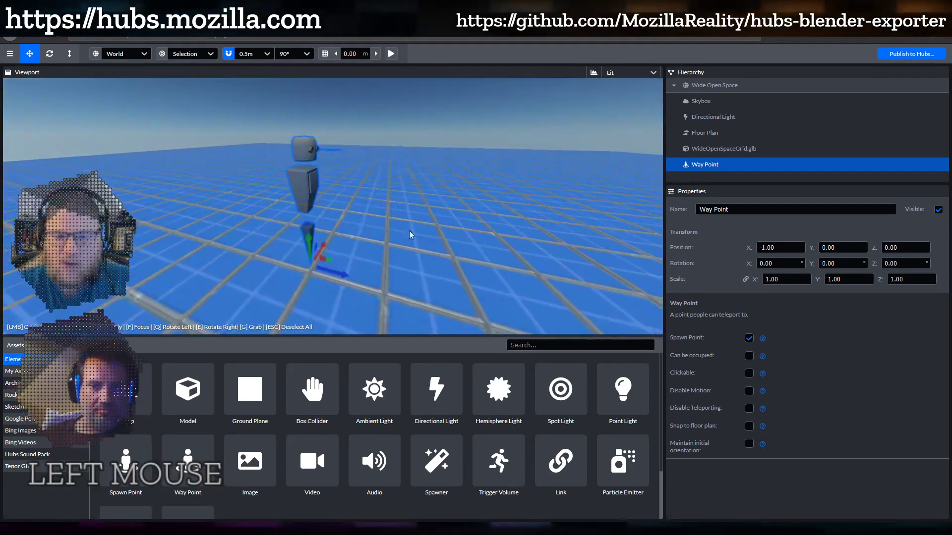
click(749, 338)
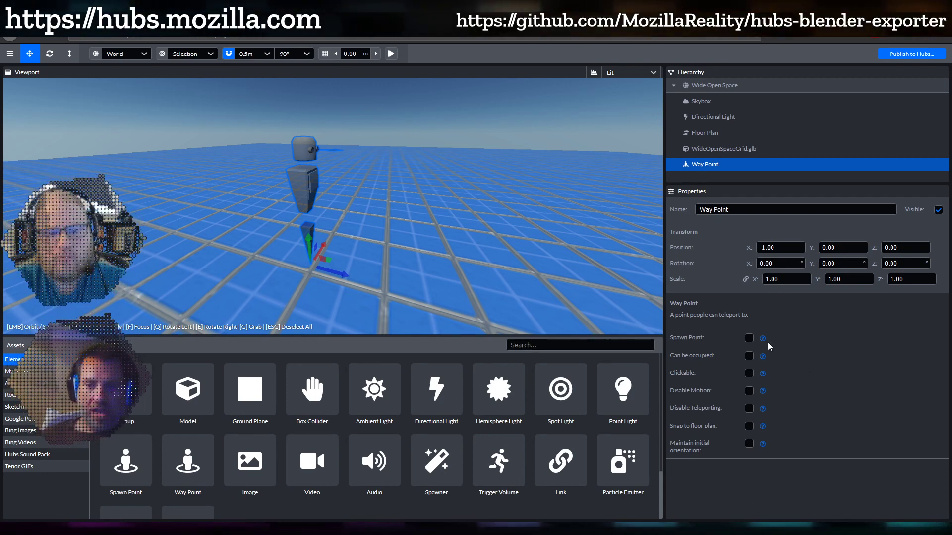
Select the Name field and leave the name as 'Way Point' unchanged
mouse_move(762, 394)
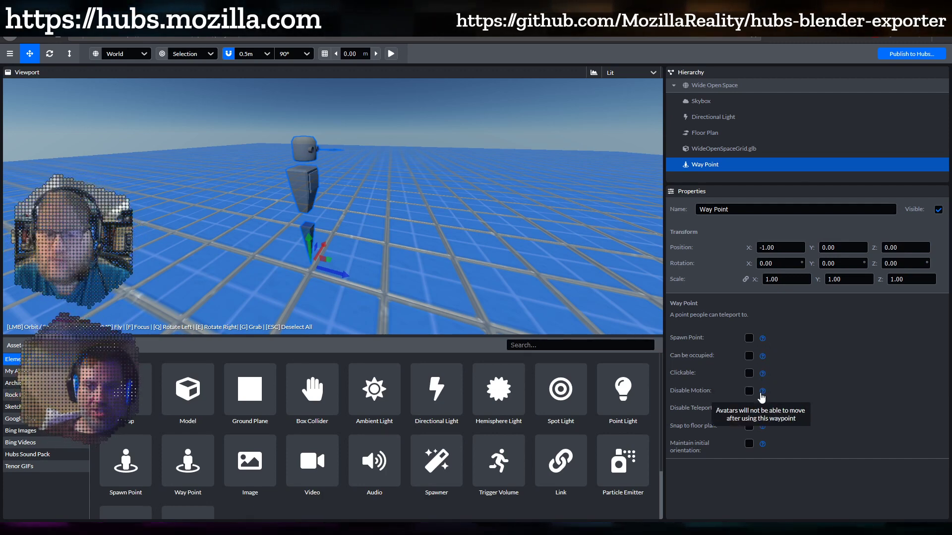
click(734, 209)
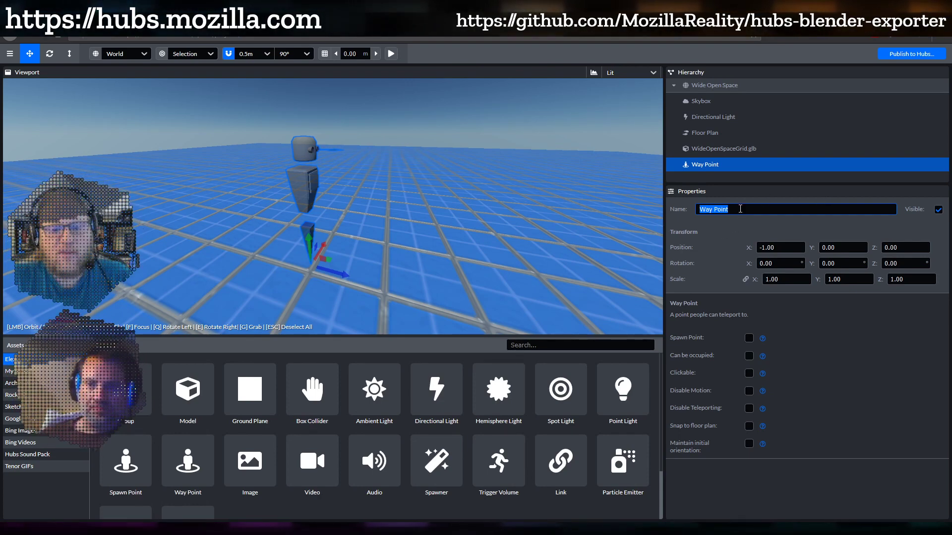
click(806, 335)
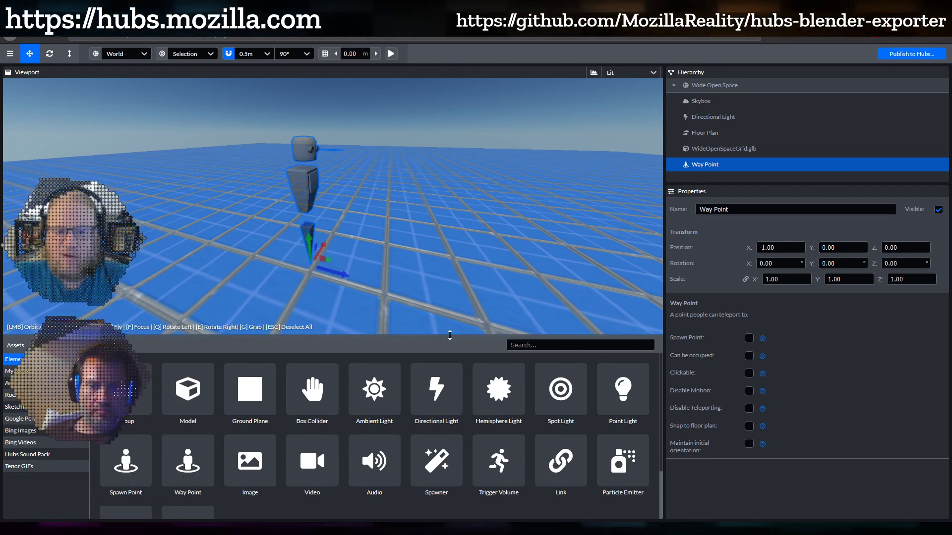
Enlarge the 3D viewport and switch Spawn Point back on for the Way Point
drag(451, 335, 464, 459)
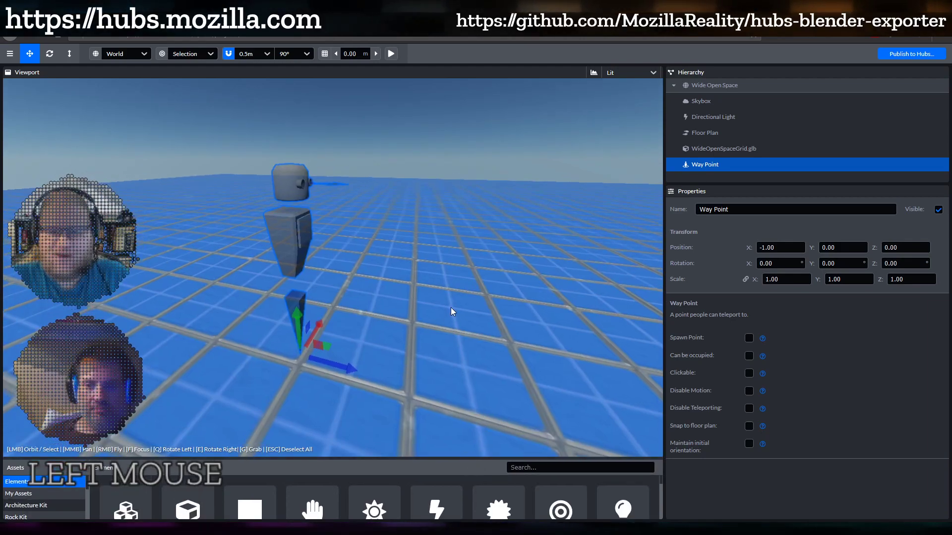
drag(411, 309, 346, 310)
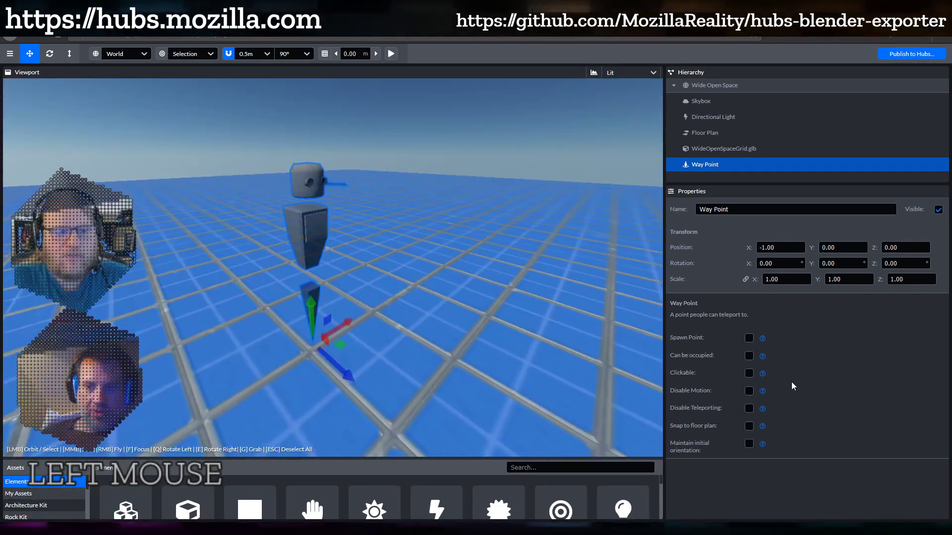
click(749, 337)
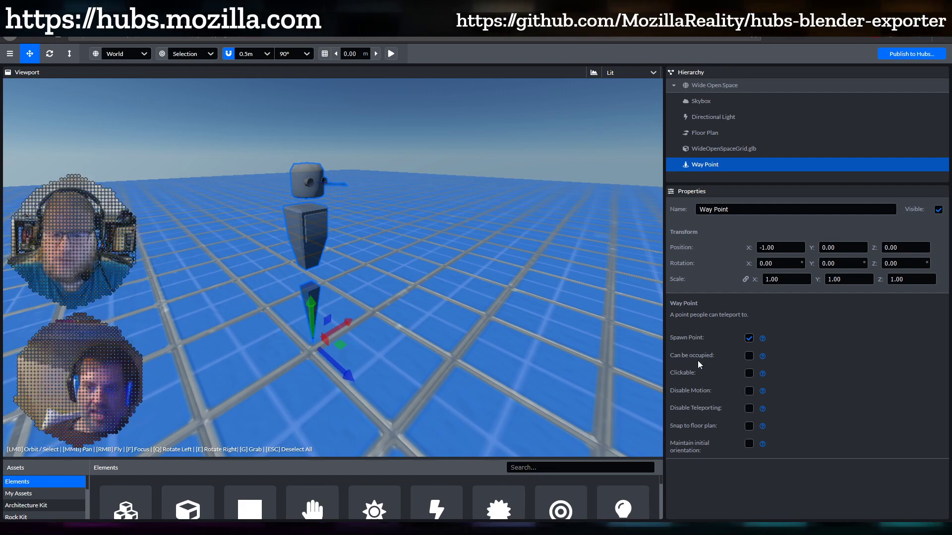
mouse_move(762, 357)
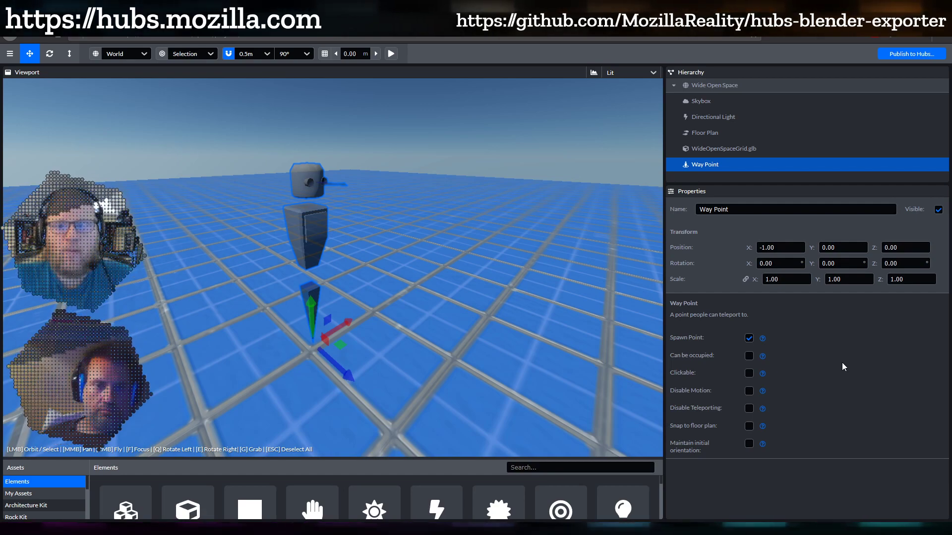
drag(448, 333, 465, 318)
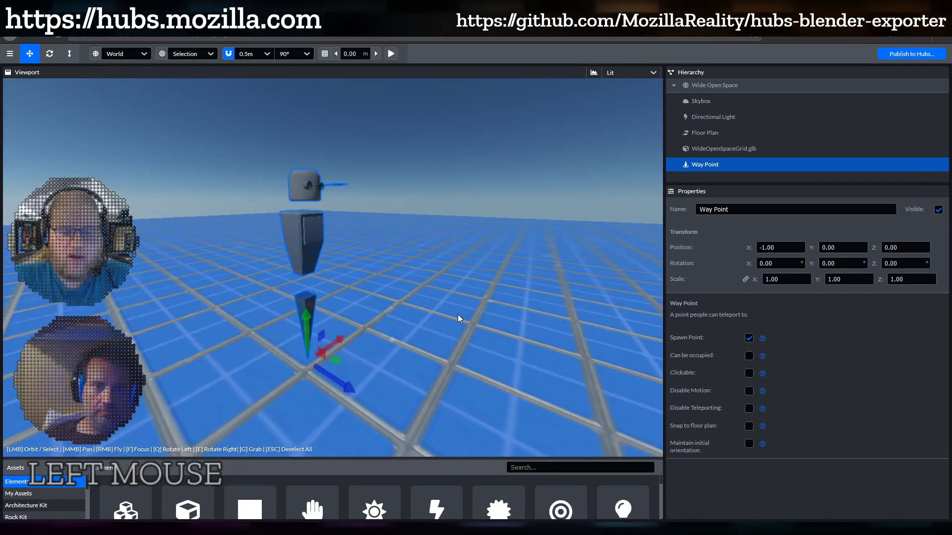
scroll(417, 310, down, 3)
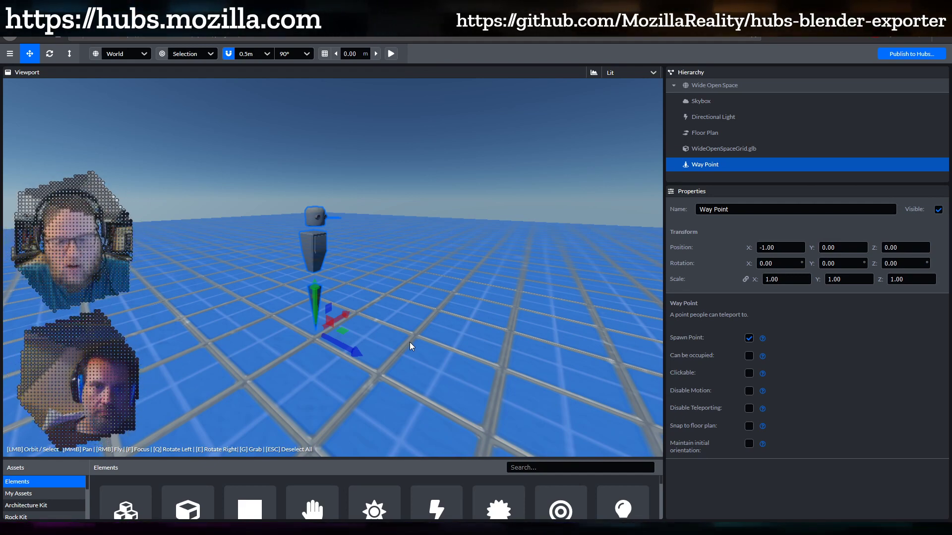
scroll(404, 318, up, 2)
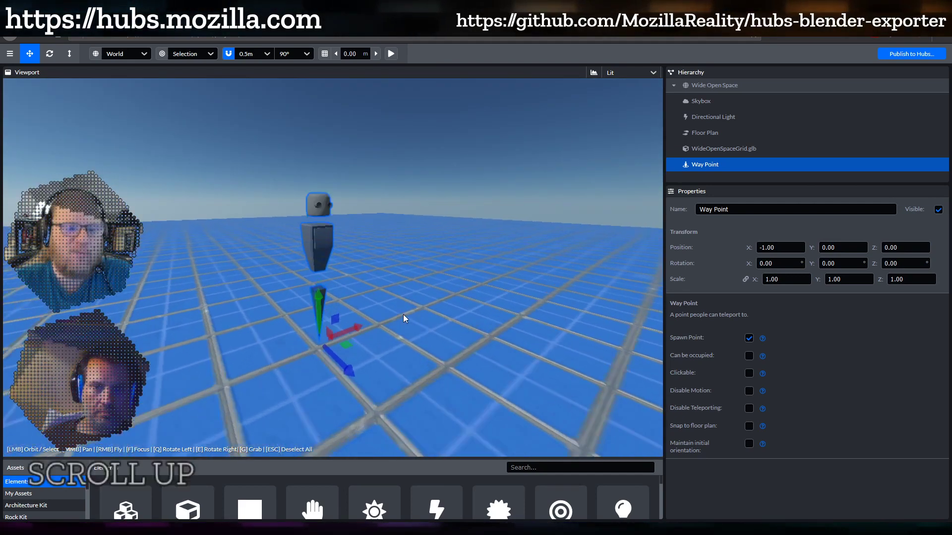
scroll(405, 318, up, 2)
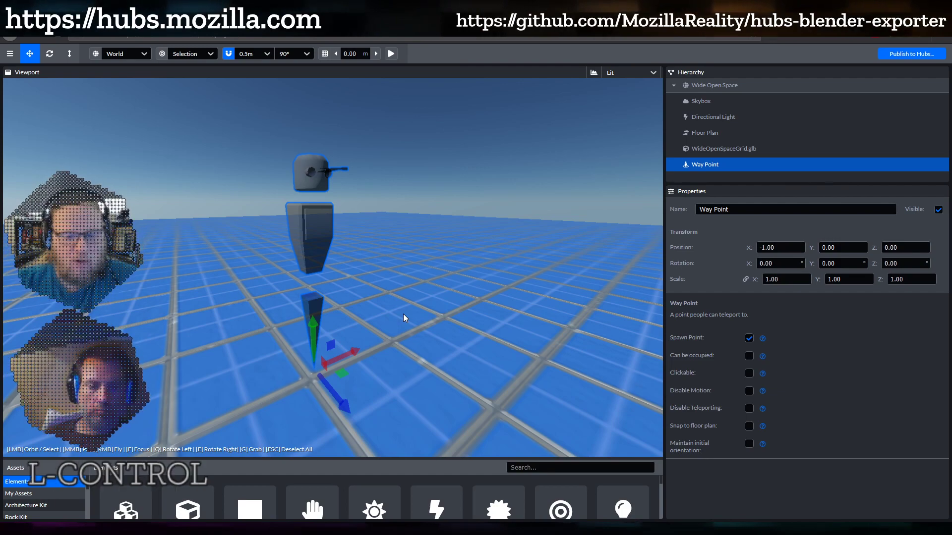
Duplicate the Way Point as Way Point 1 and move it to X 1.00
key(ctrl+d)
click(461, 312)
drag(460, 310, 418, 358)
Enable Can be occupied on Way Point 1, then select the original Way Point
shift+middle_drag(417, 358, 281, 348)
drag(280, 348, 393, 364)
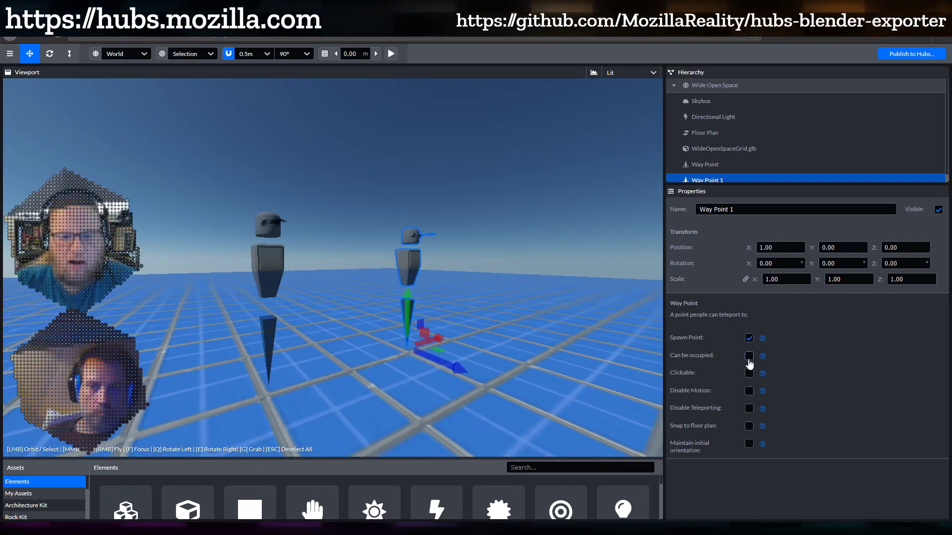
click(749, 356)
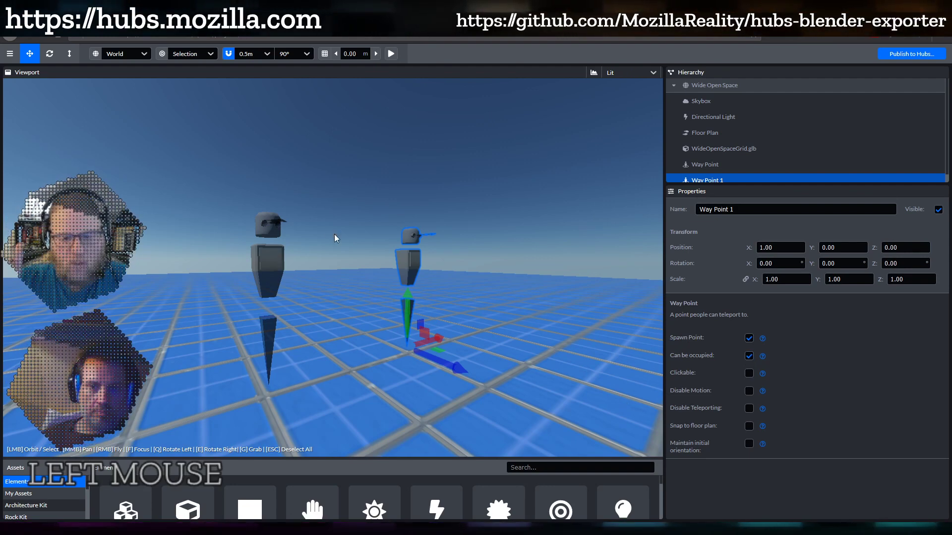
click(272, 262)
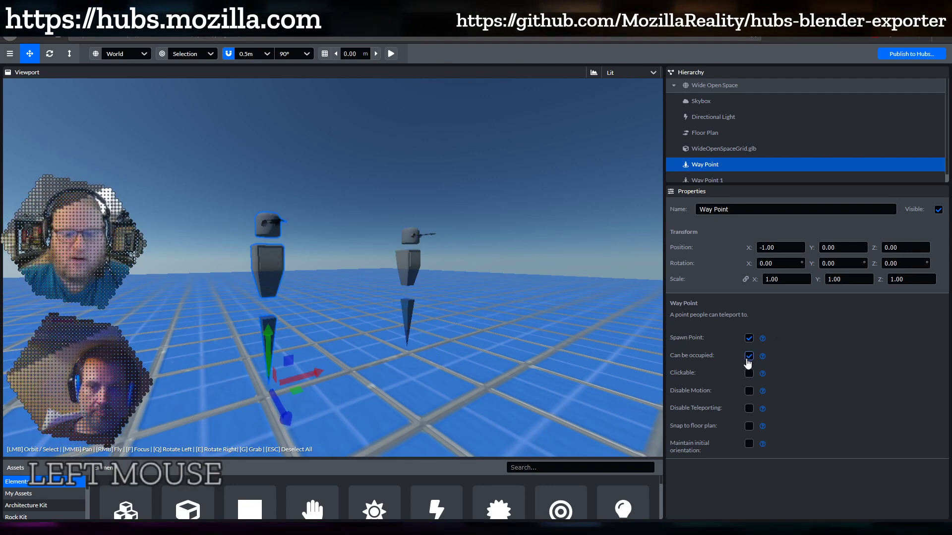
shift+middle_drag(266, 378, 461, 325)
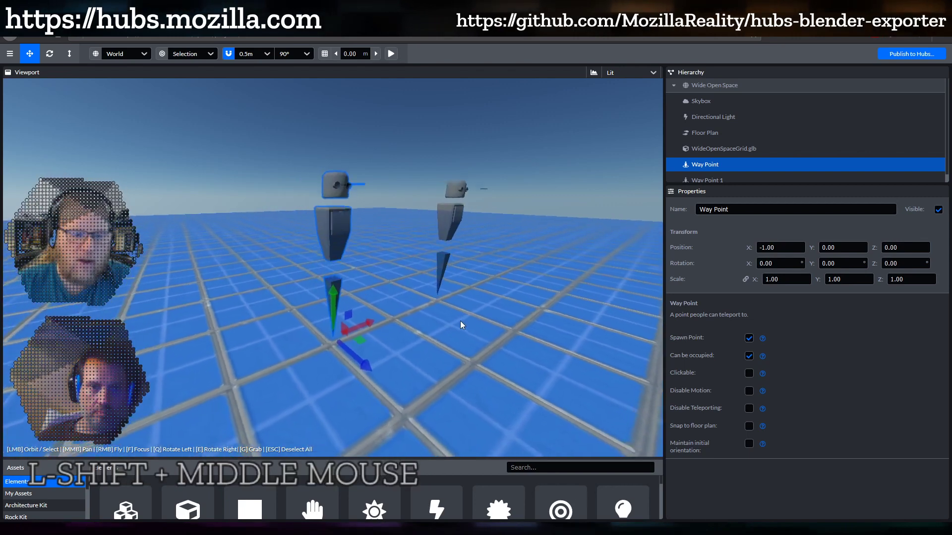
scroll(460, 323, up, 3)
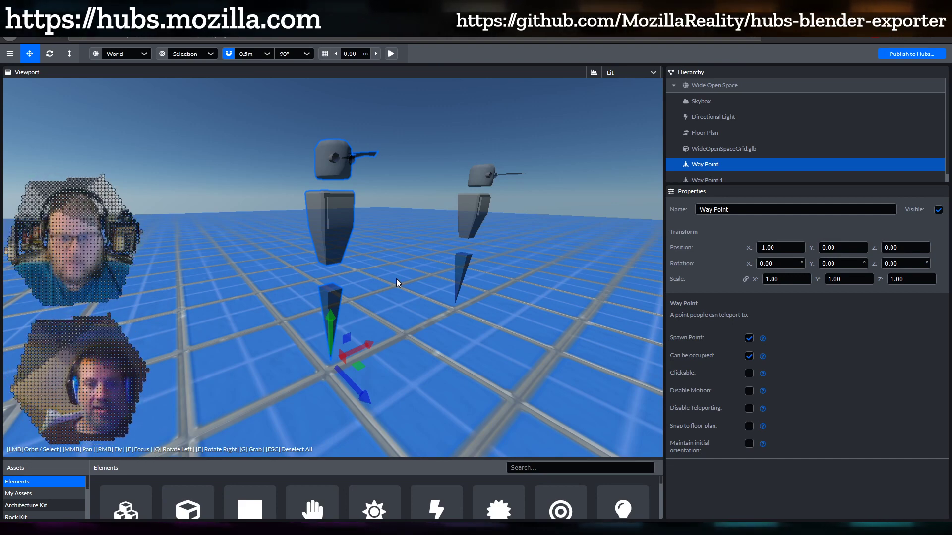
Enable Clickable on the original Way Point at X -1.00
click(749, 373)
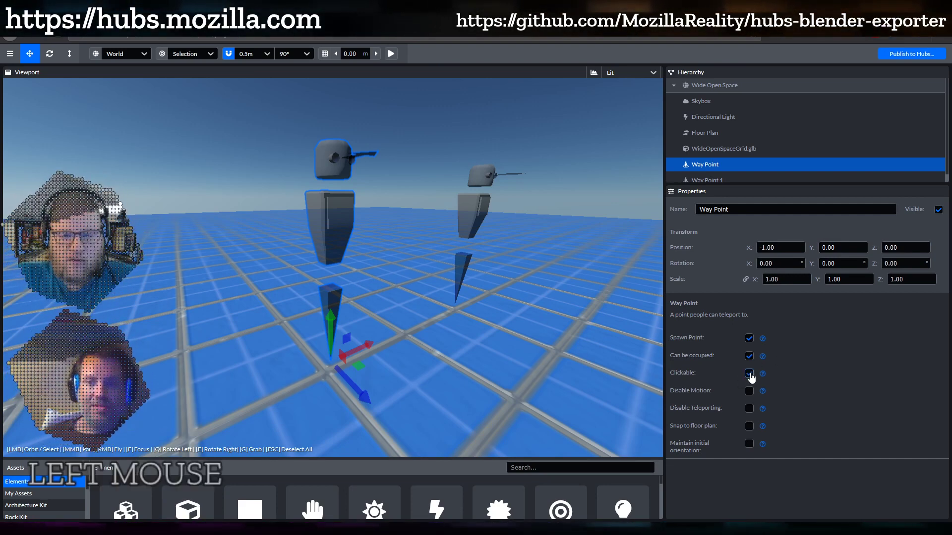
mouse_move(763, 375)
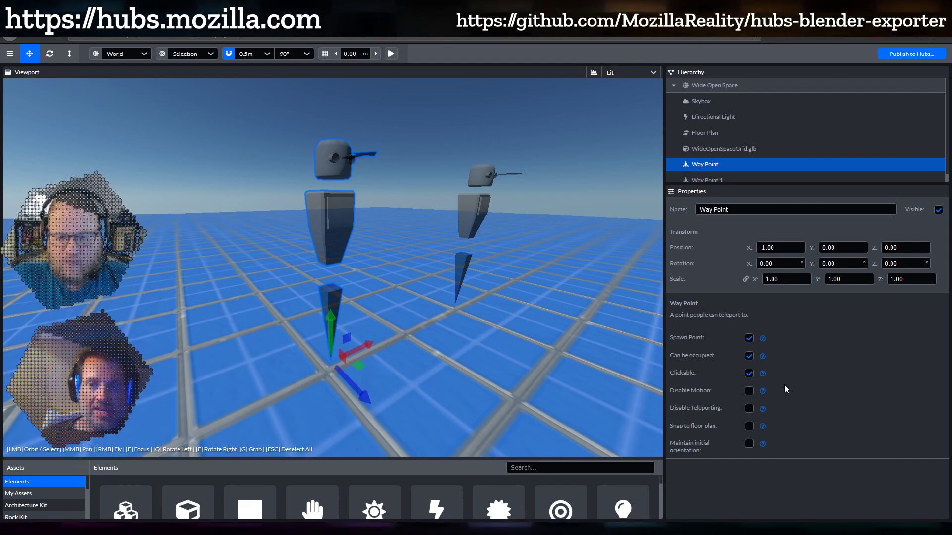
mouse_move(763, 392)
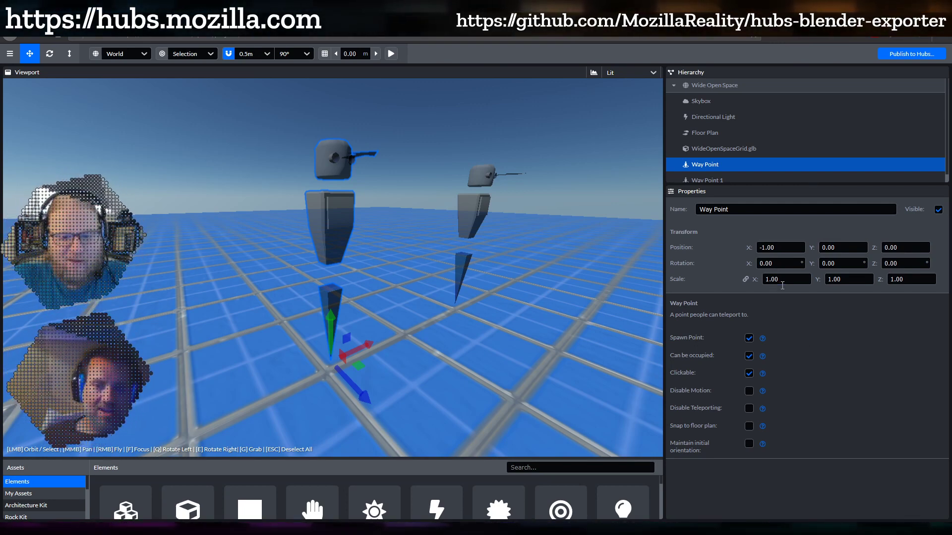
Enable Disable Motion and Disable Teleporting on the Way Point
click(750, 395)
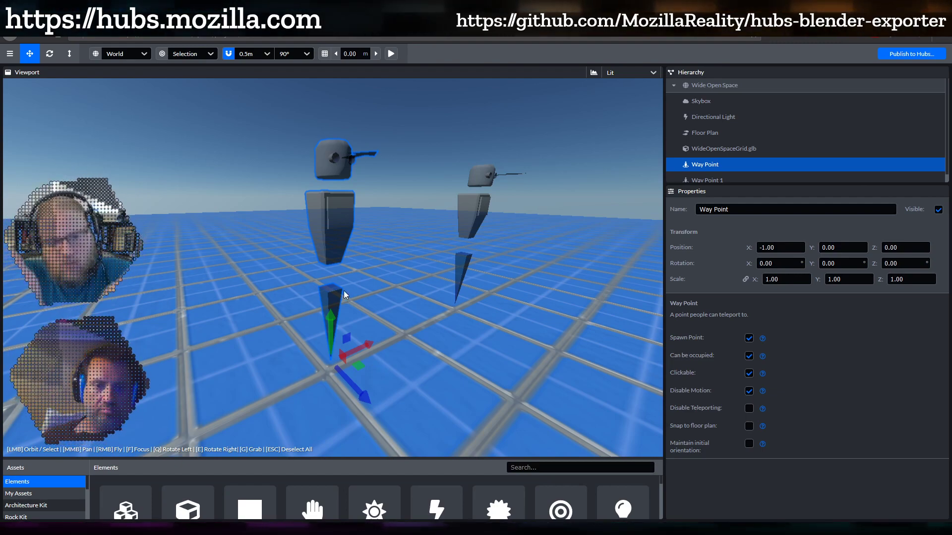
mouse_move(344, 291)
mouse_down()
mouse_move(462, 287)
mouse_move(344, 299)
mouse_move(349, 286)
mouse_up()
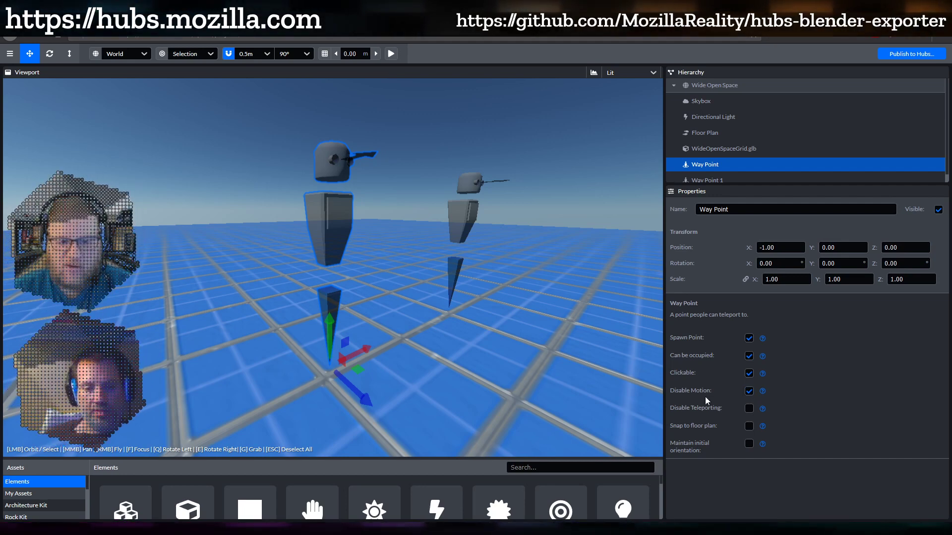
click(749, 408)
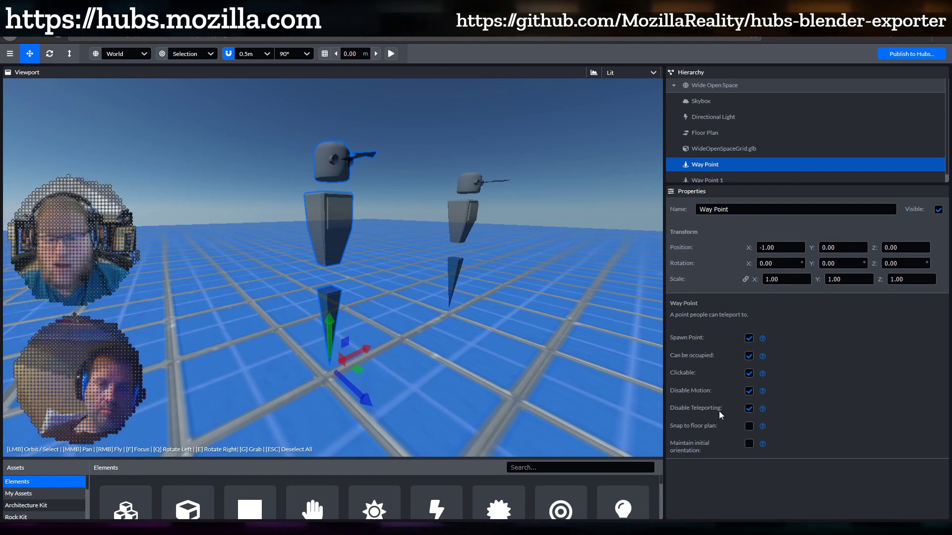
Toggle Disable Teleporting off and back on, leaving it enabled
click(749, 409)
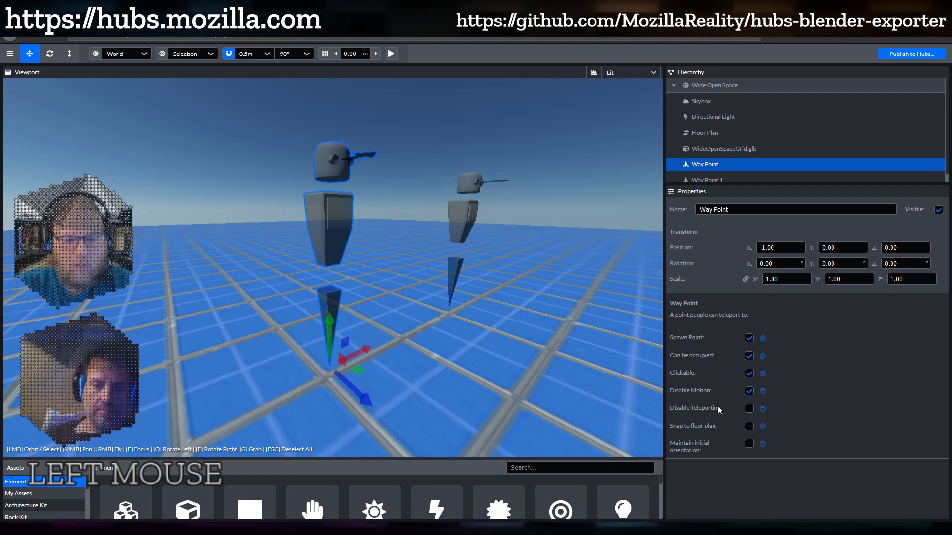
drag(472, 319, 451, 314)
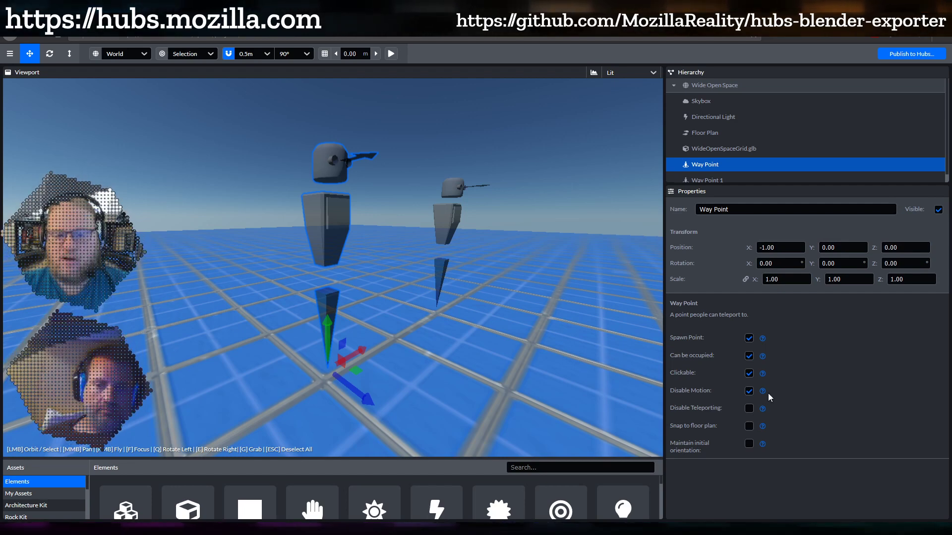
click(749, 409)
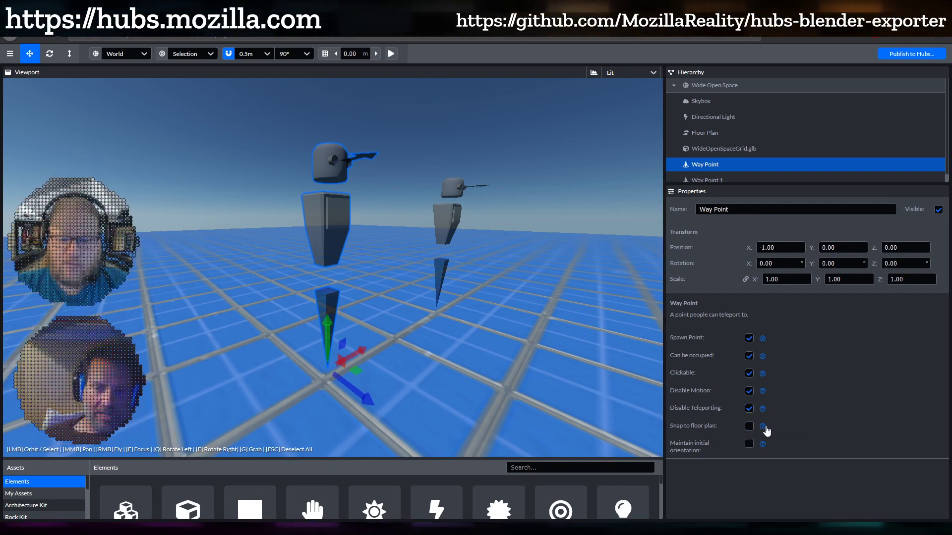
mouse_move(763, 427)
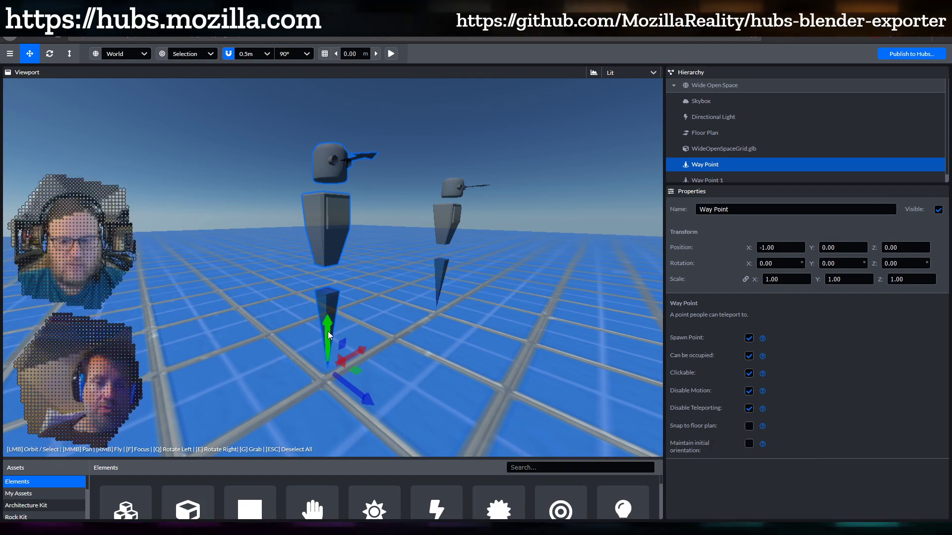
Lift the Way Point up along its green Y axis
drag(328, 331, 329, 148)
scroll(349, 205, down, 5)
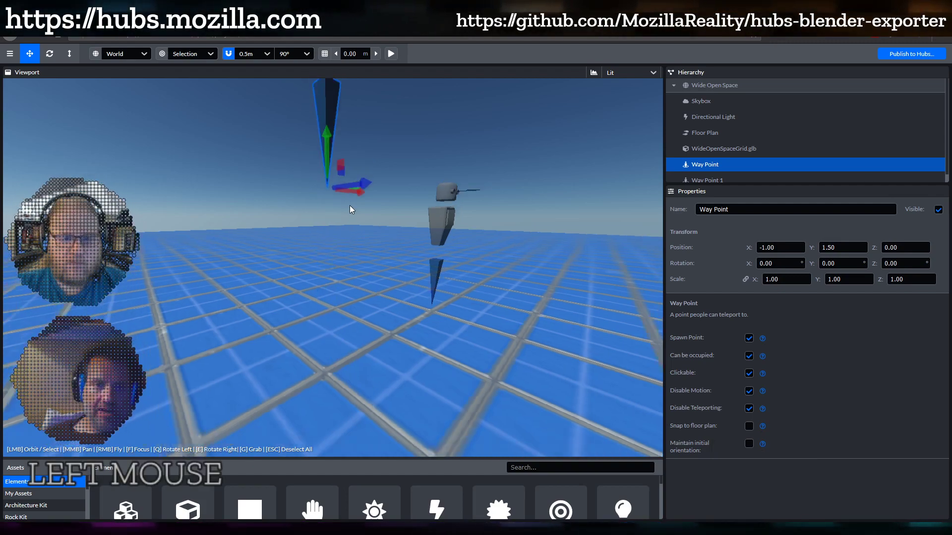
scroll(353, 208, up, 2)
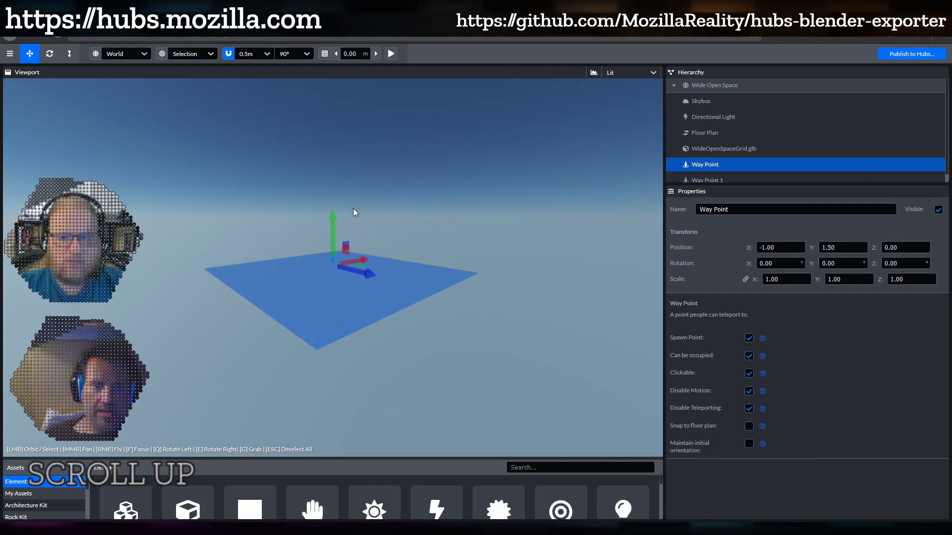
scroll(354, 330, up, 6)
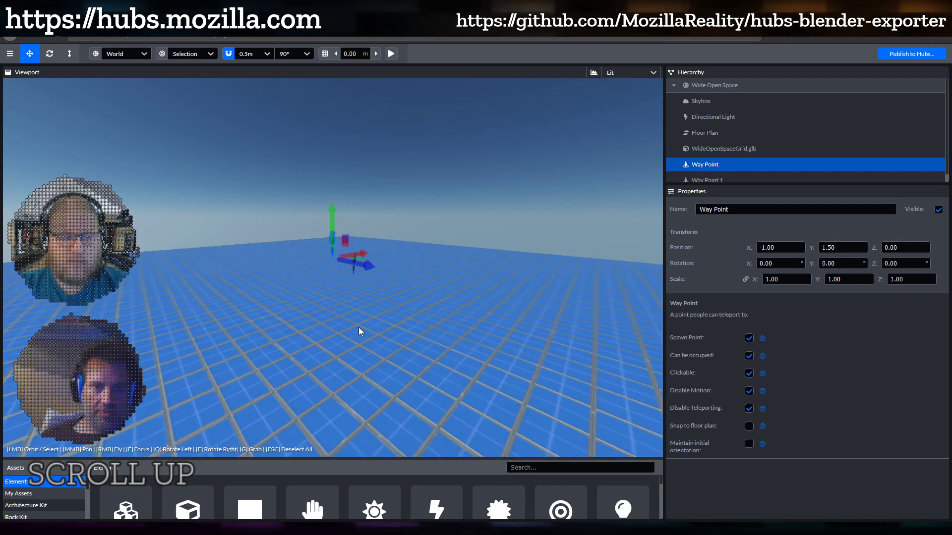
scroll(359, 329, up, 3)
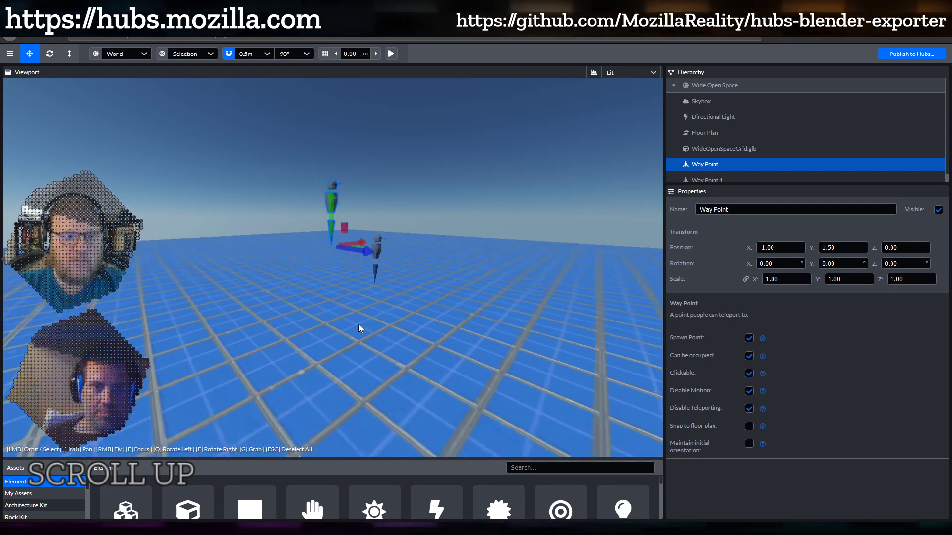
Lower the Way Point back down to Y 1.00
drag(359, 324, 320, 123)
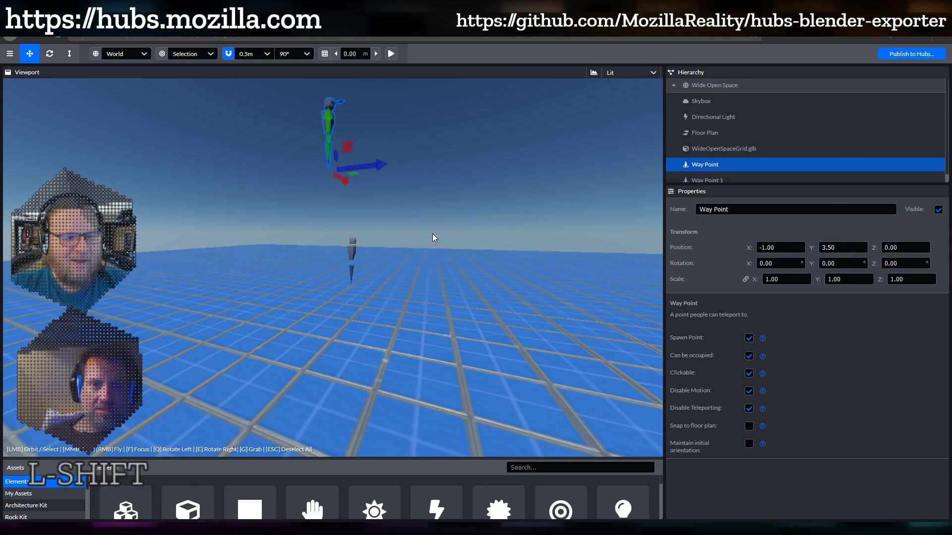
shift+middle_drag(432, 238, 400, 340)
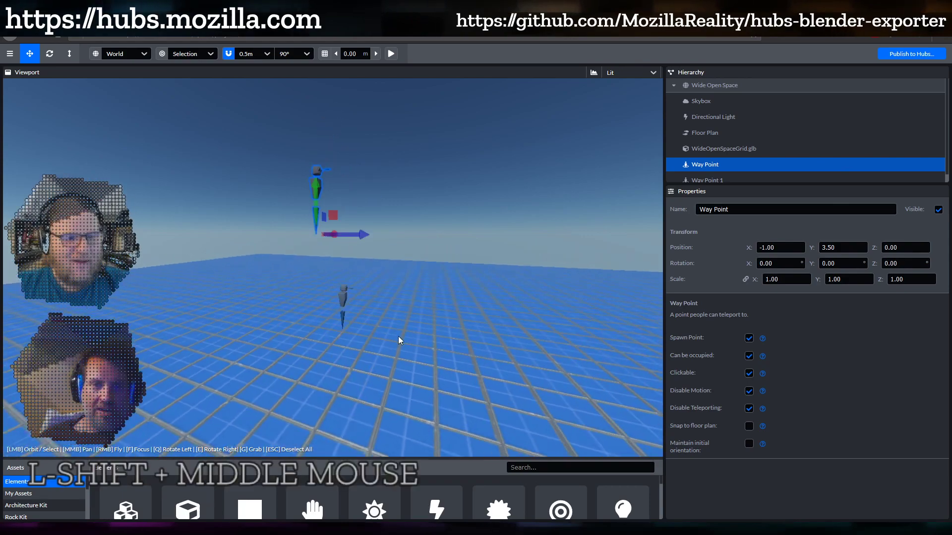
scroll(412, 278, up, 5)
drag(412, 251, 383, 244)
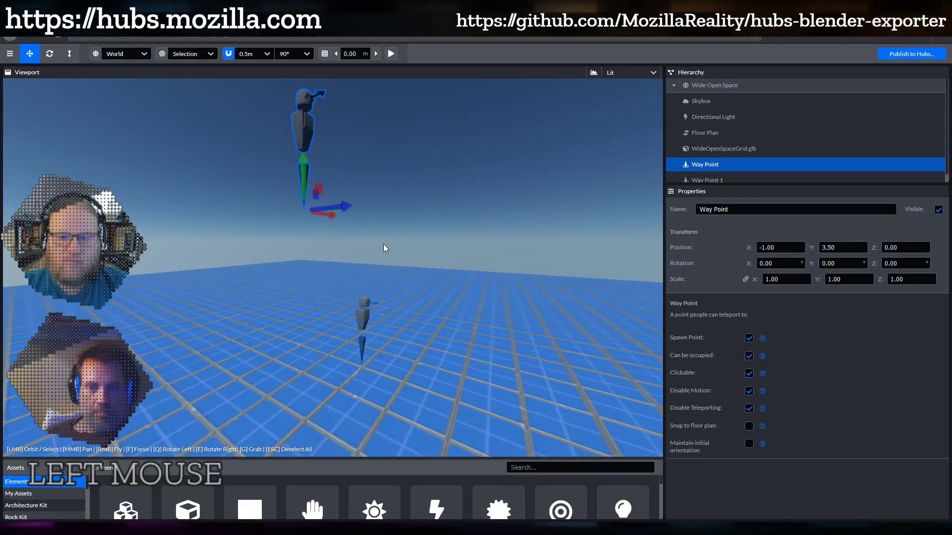
scroll(385, 247, down, 2)
mouse_move(410, 282)
shift+middle_down()
mouse_move(421, 307)
mouse_move(415, 301)
shift+middle_up()
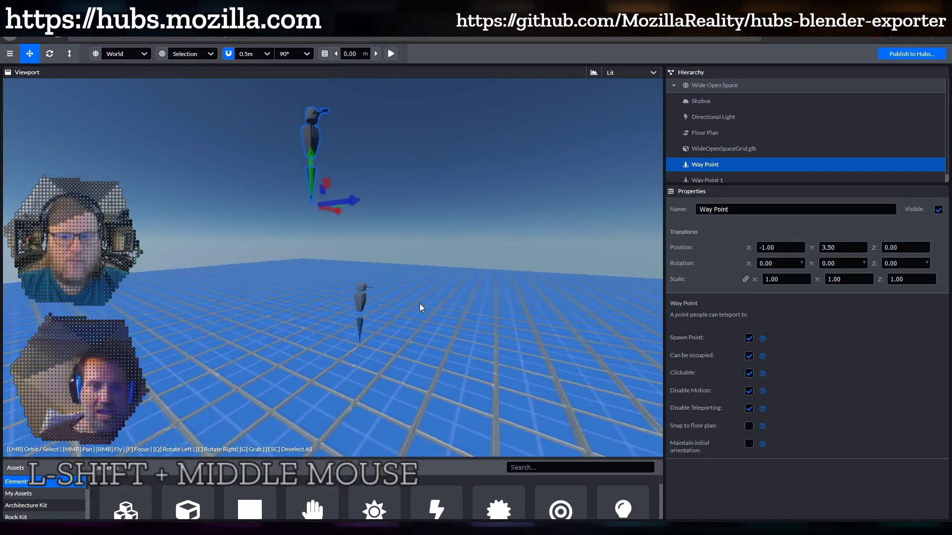
drag(311, 159, 312, 281)
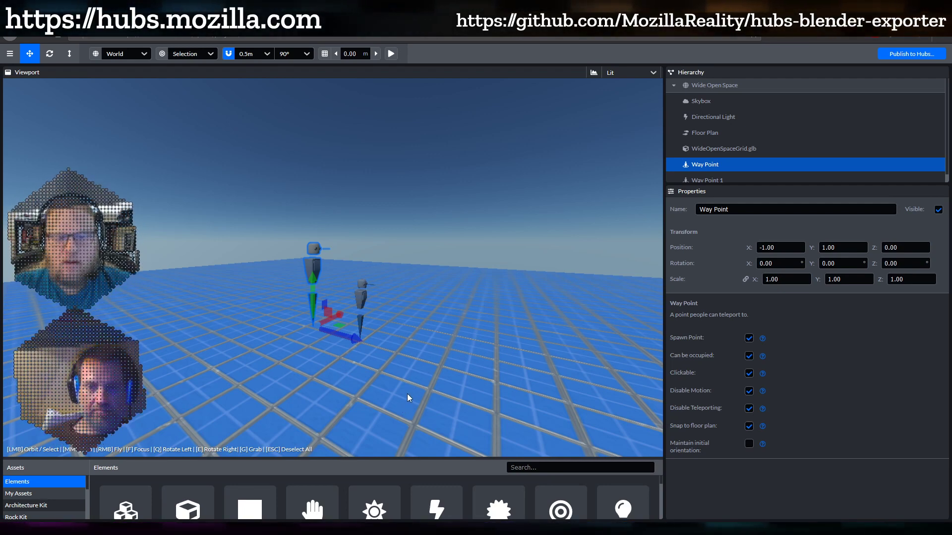
Turn off Snap to floor plan, keeping the Way Point at Y 1.00
drag(307, 391, 502, 352)
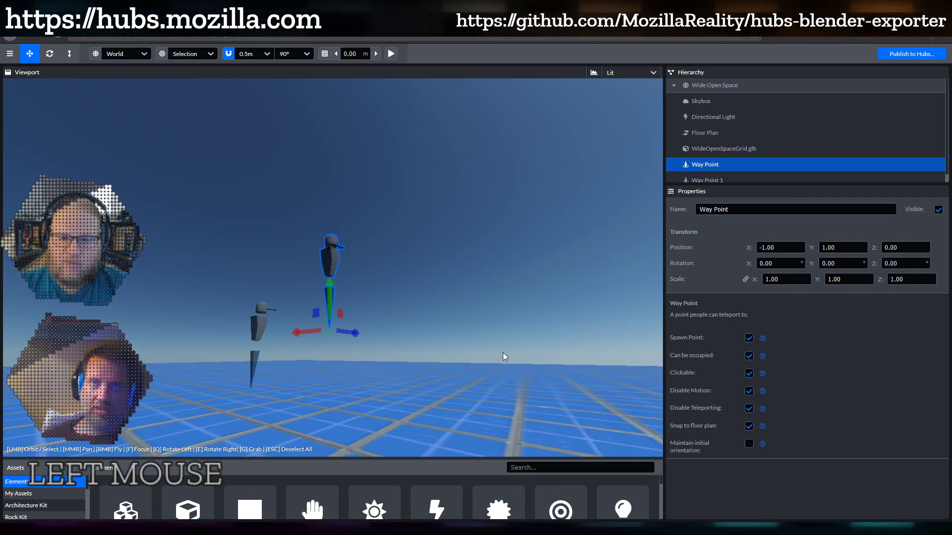
drag(502, 352, 270, 393)
scroll(284, 387, up, 3)
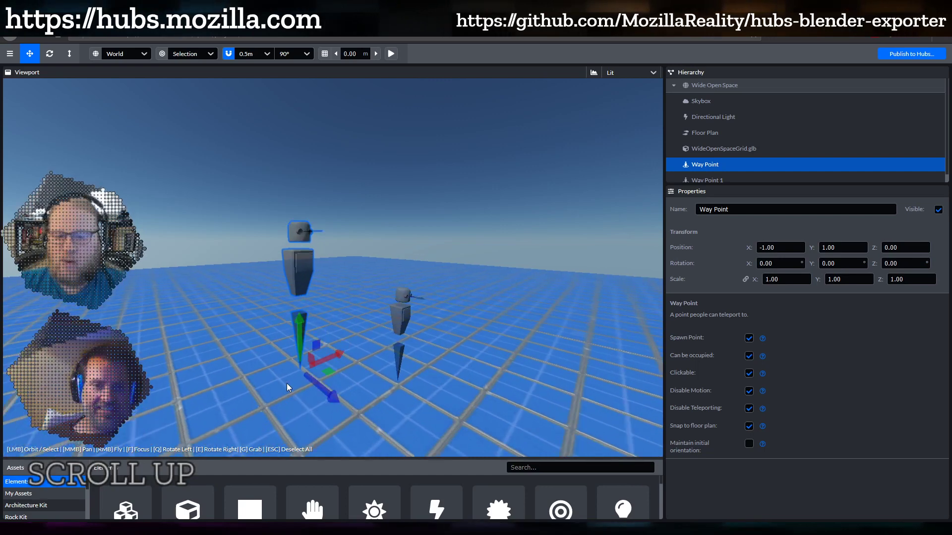
shift+middle_drag(302, 396, 348, 263)
click(337, 319)
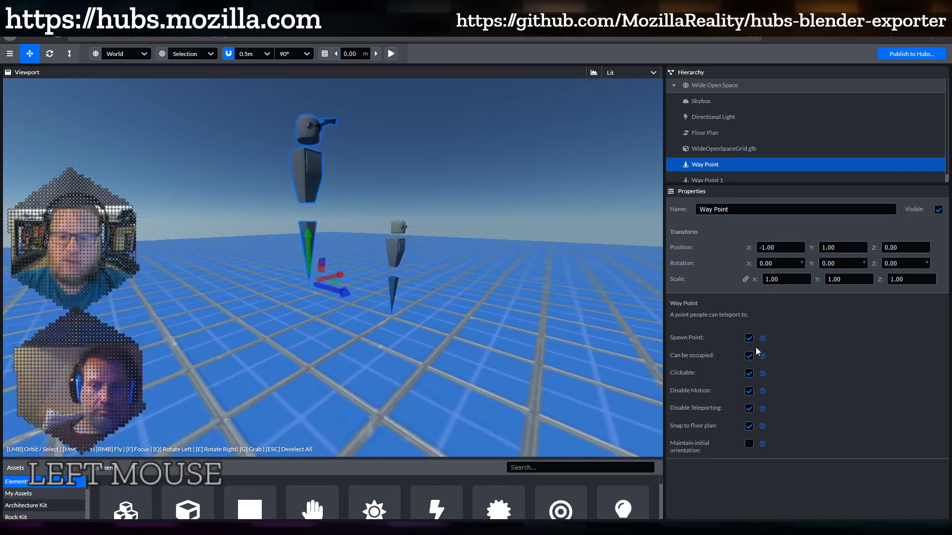
click(749, 427)
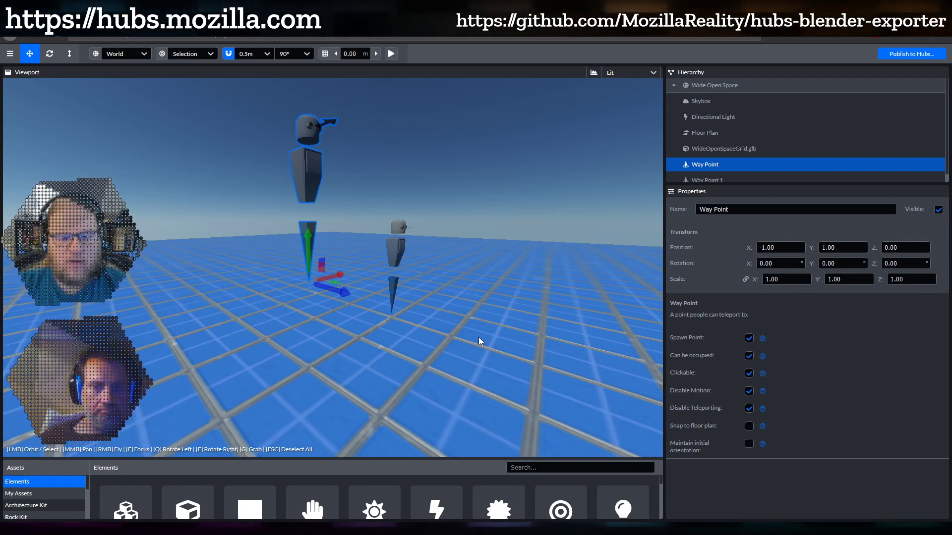
drag(478, 337, 623, 305)
Drag the Way Point below the floor grid to Y -1.50
shift+middle_drag(623, 304, 408, 300)
scroll(409, 298, up, 3)
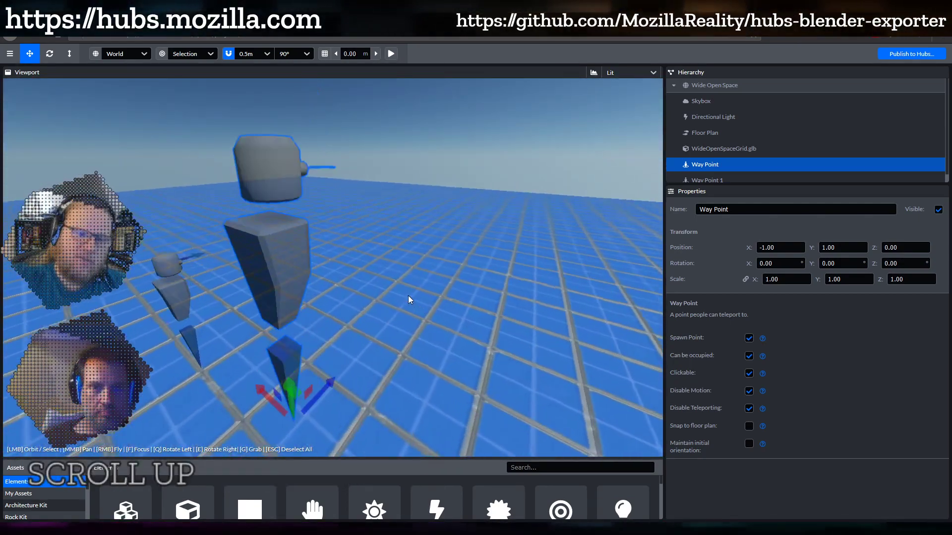
drag(408, 296, 356, 252)
scroll(355, 250, down, 5)
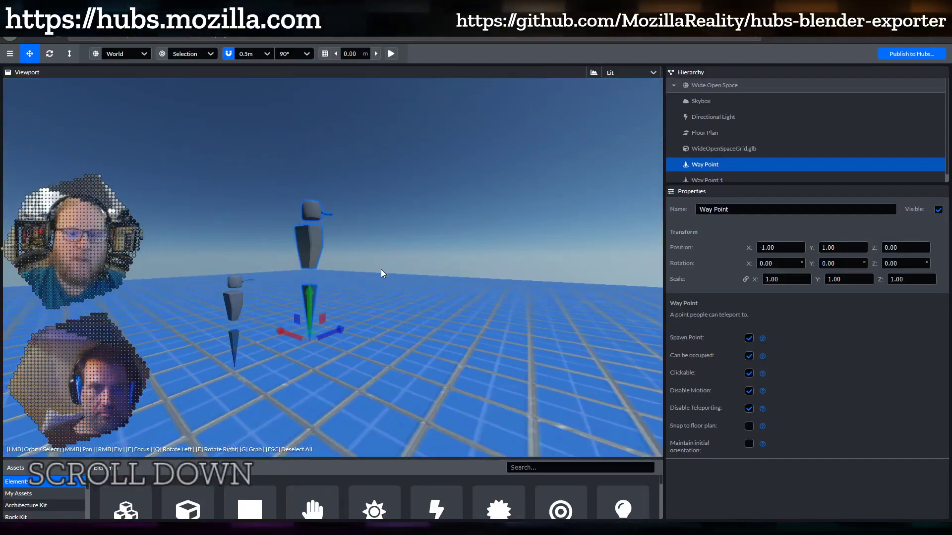
scroll(382, 273, up, 2)
shift+middle_drag(388, 298, 397, 257)
drag(397, 258, 455, 276)
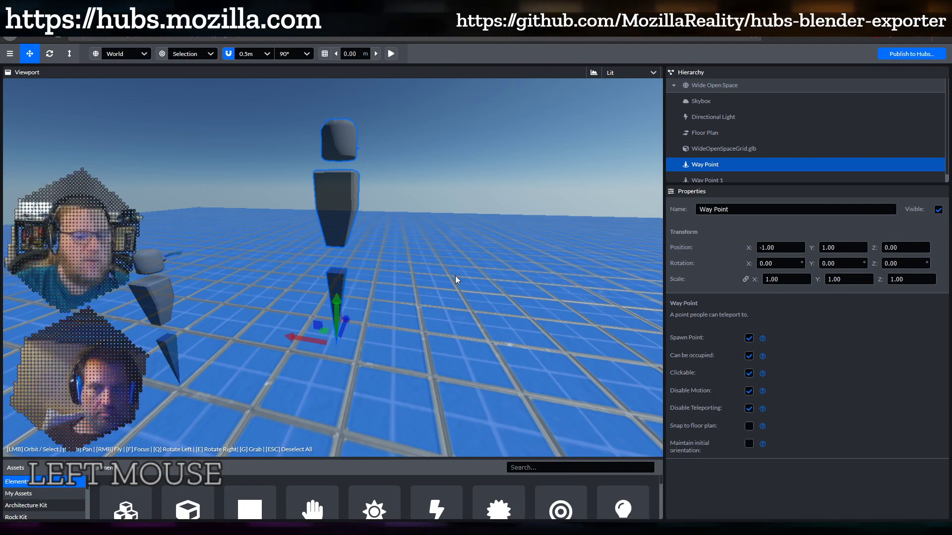
drag(455, 275, 298, 258)
right_drag(297, 255, 397, 293)
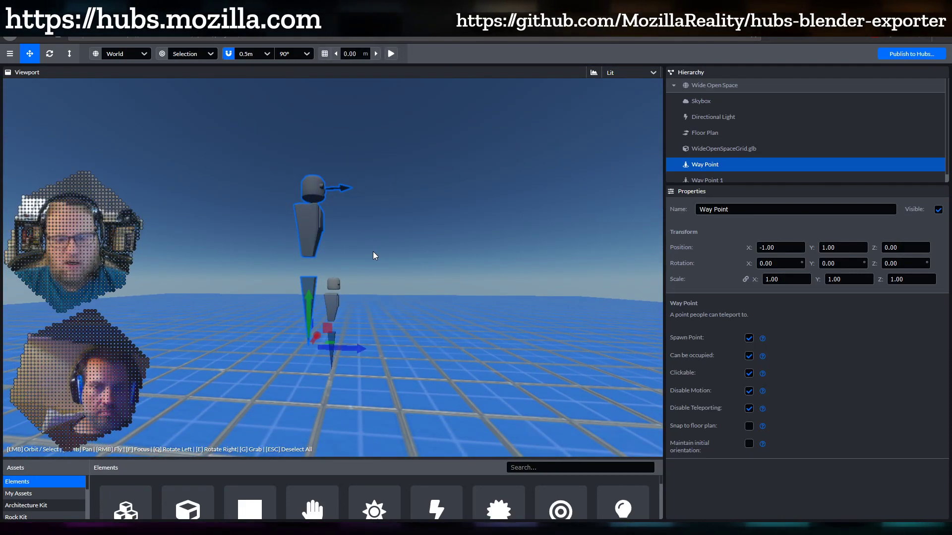
drag(379, 255, 331, 296)
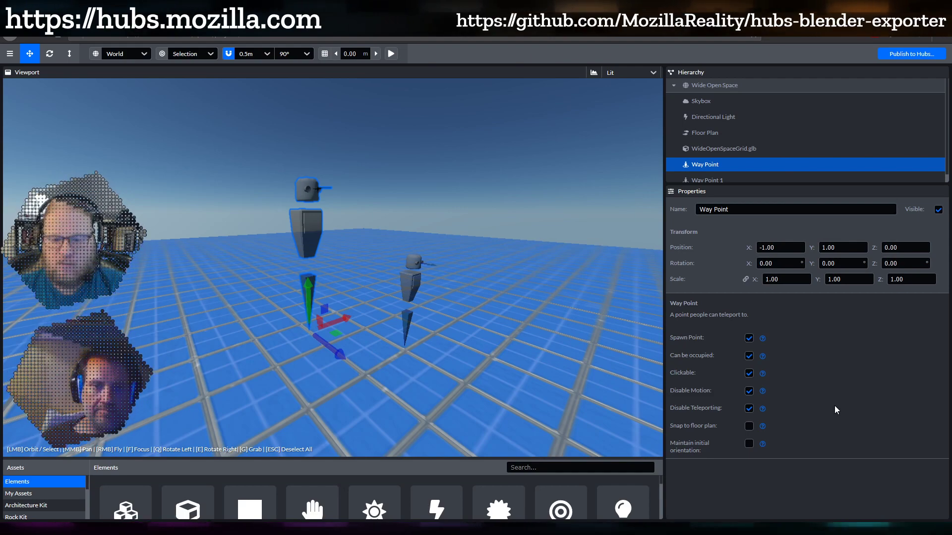
drag(416, 407, 382, 408)
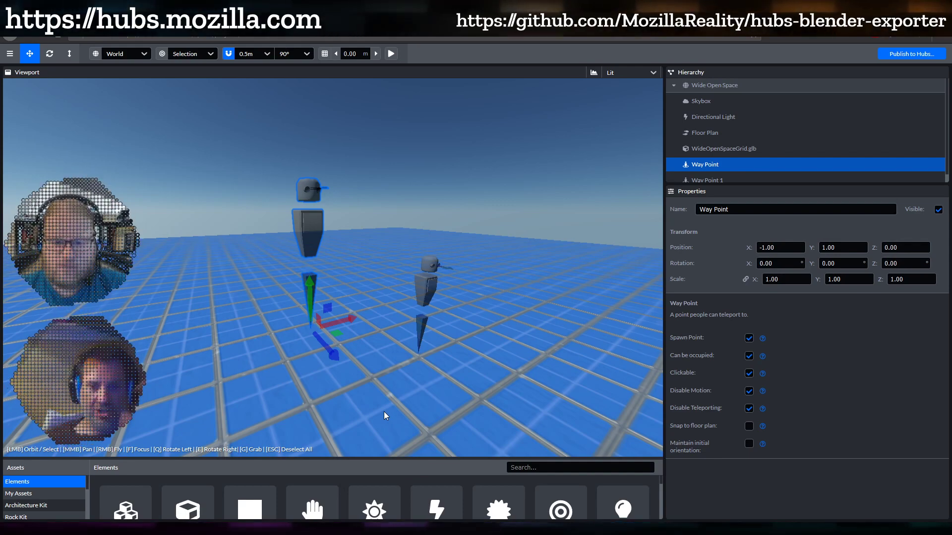
drag(384, 412, 424, 390)
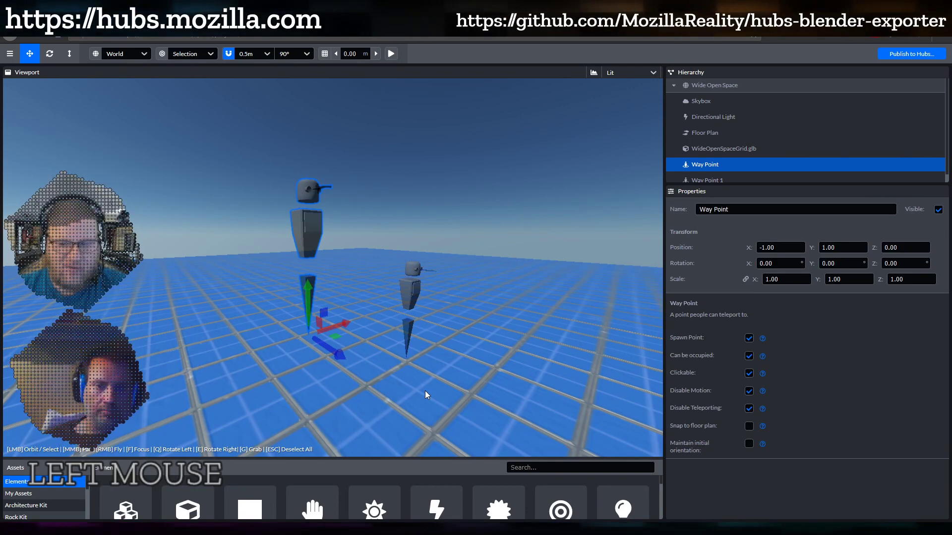
drag(424, 391, 434, 392)
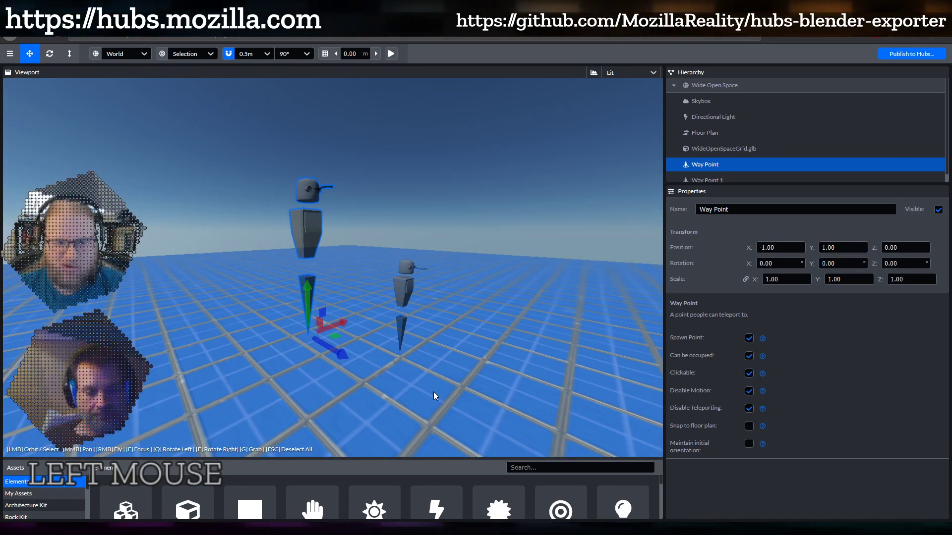
shift+middle_drag(367, 417, 416, 317)
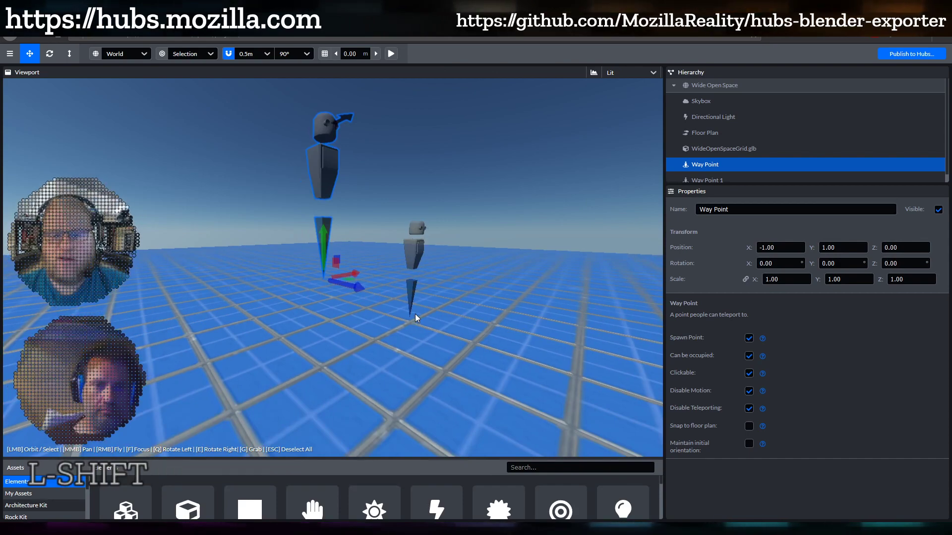
scroll(413, 314, down, 2)
drag(413, 314, 433, 323)
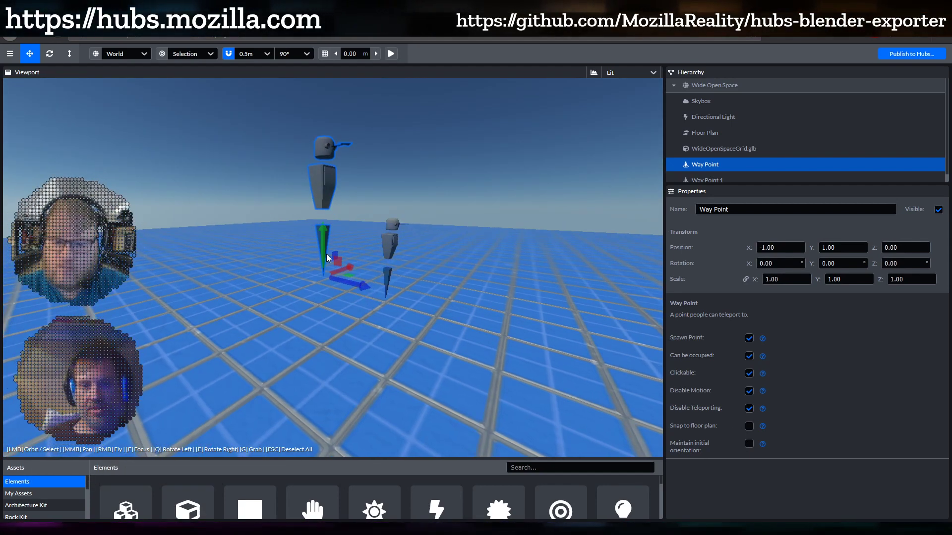
drag(325, 245, 344, 373)
Raise the Way Point back to floor level at position -1.00, 0.00, 0.00
shift+middle_drag(344, 373, 363, 249)
scroll(371, 272, up, 3)
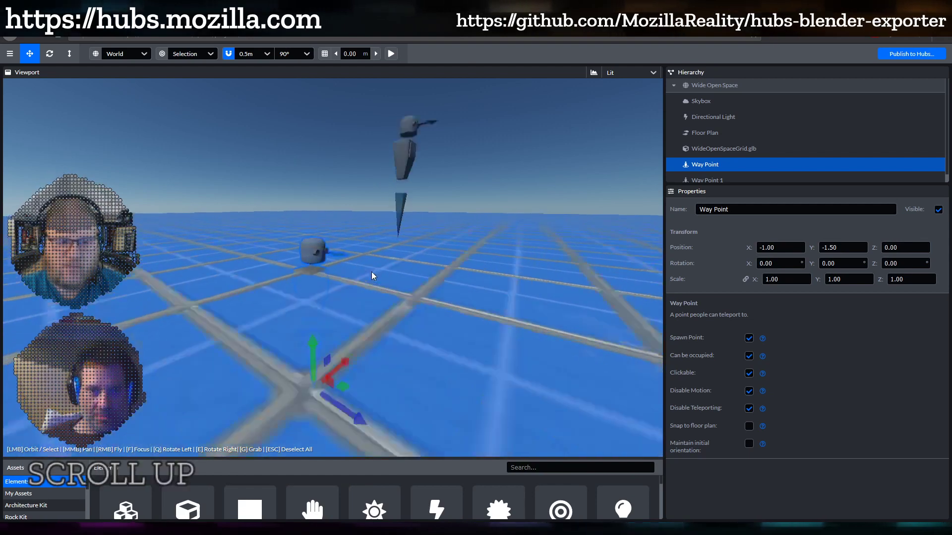
scroll(371, 271, up, 5)
drag(351, 274, 307, 355)
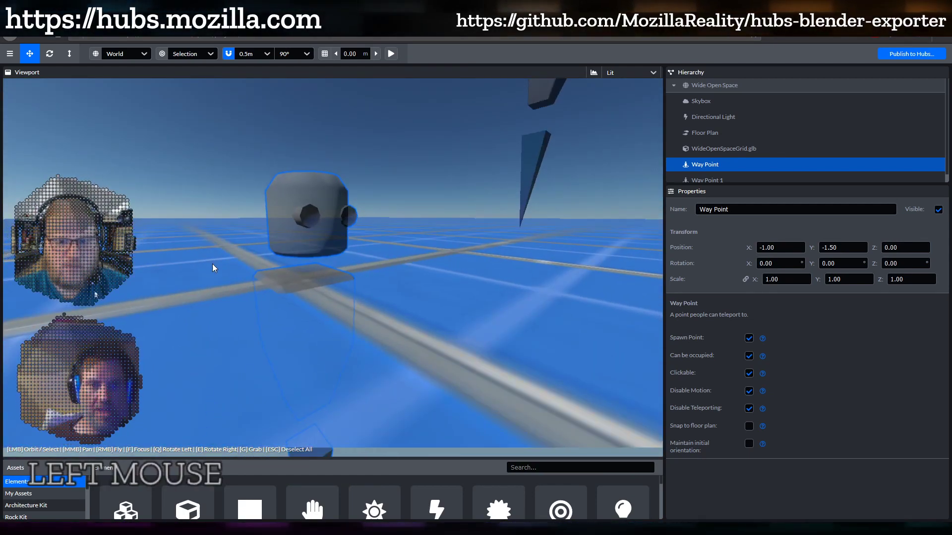
scroll(387, 303, down, 4)
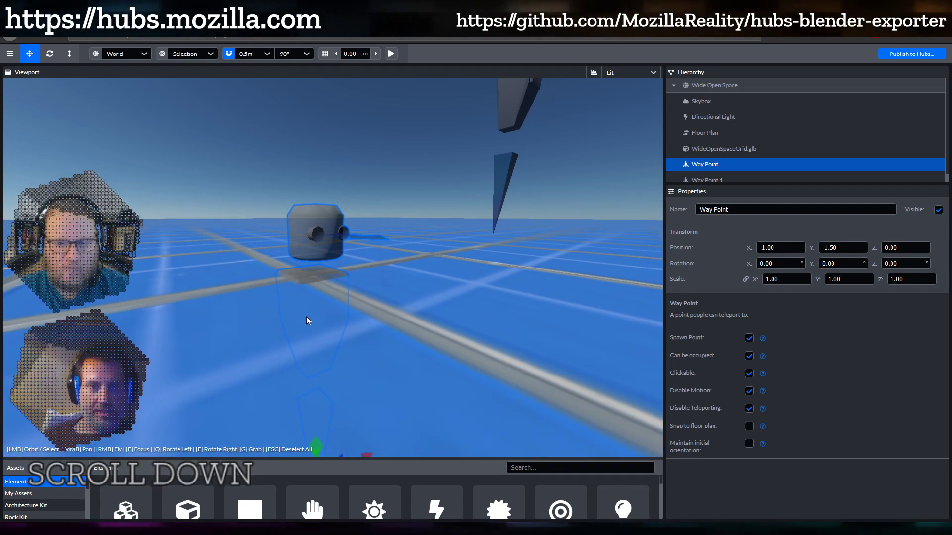
mouse_move(307, 321)
mouse_down()
mouse_move(624, 314)
mouse_move(627, 291)
mouse_move(358, 332)
mouse_move(286, 313)
mouse_move(319, 299)
mouse_move(302, 304)
mouse_up()
scroll(319, 298, down, 3)
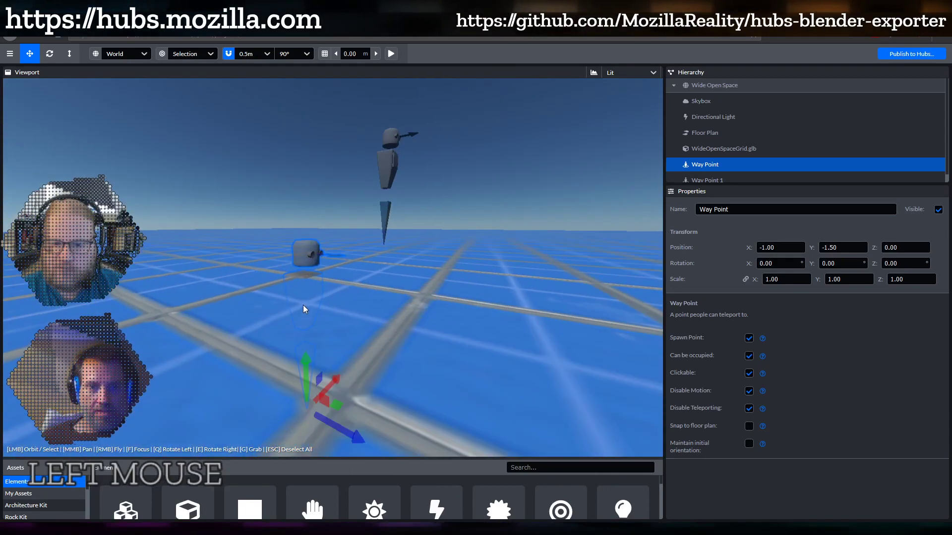
drag(313, 367, 307, 240)
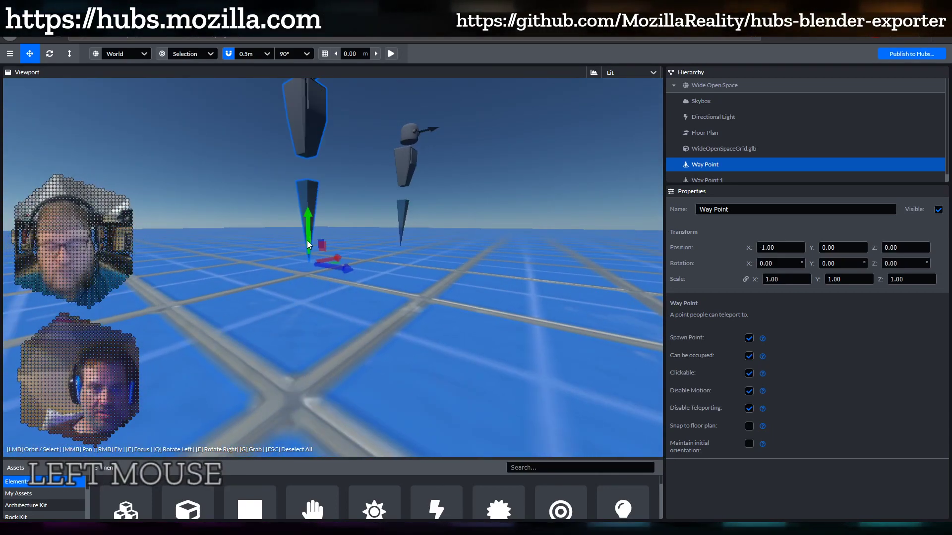
shift+middle_drag(360, 245, 391, 320)
scroll(391, 320, down, 1)
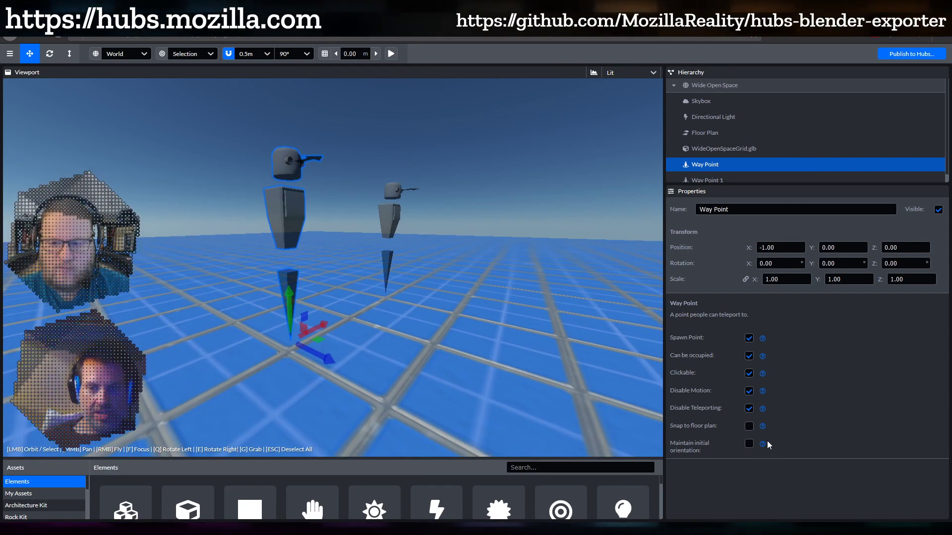
mouse_move(763, 445)
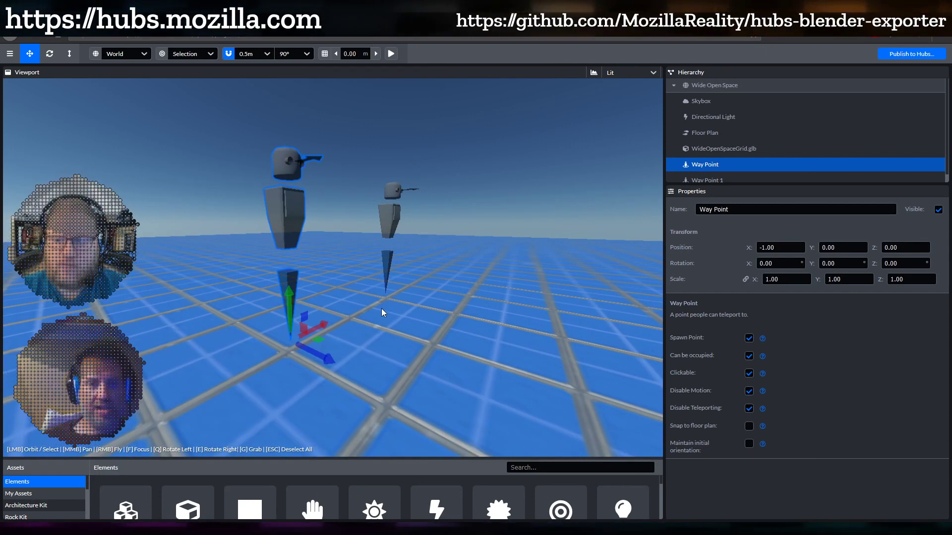
middle_drag(381, 308, 358, 299)
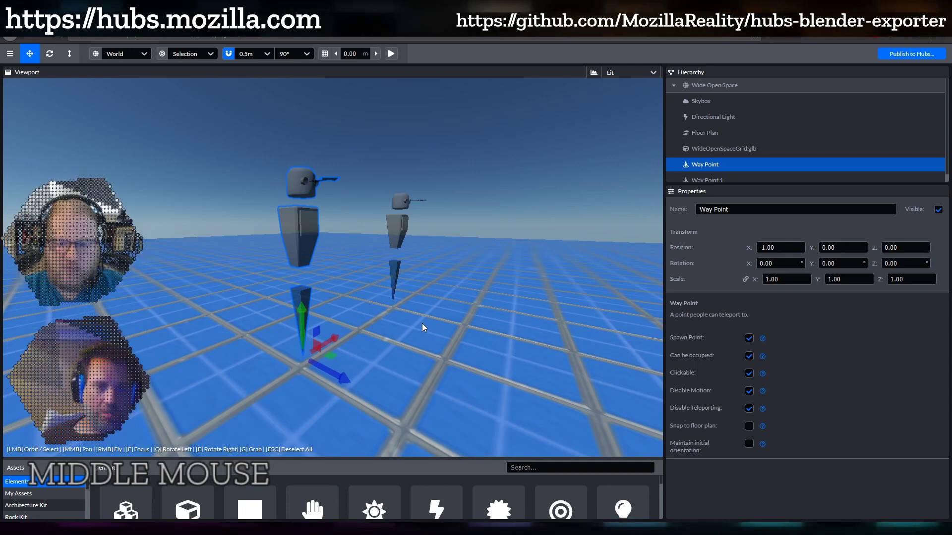
scroll(422, 323, down, 3)
drag(421, 322, 398, 315)
scroll(402, 314, up, 2)
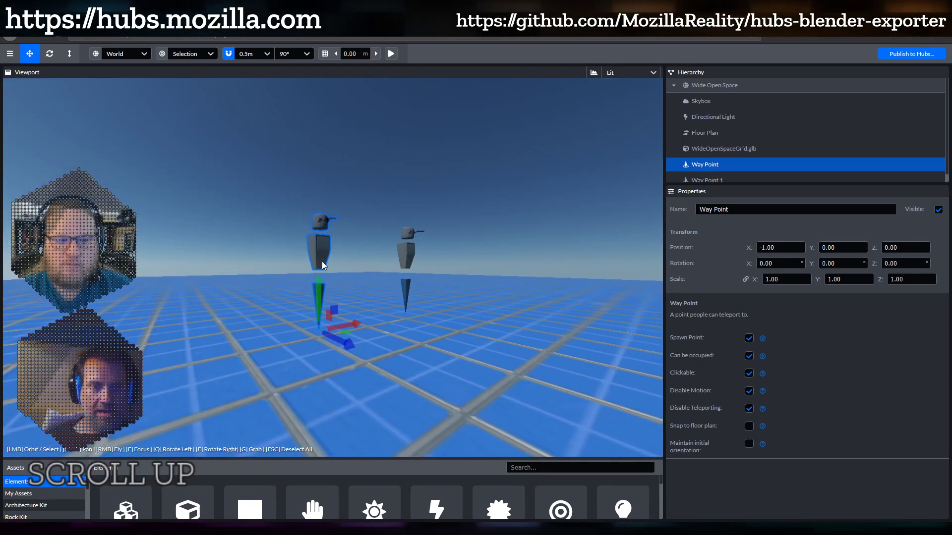
drag(358, 293, 373, 276)
scroll(358, 296, up, 5)
scroll(373, 277, down, 2)
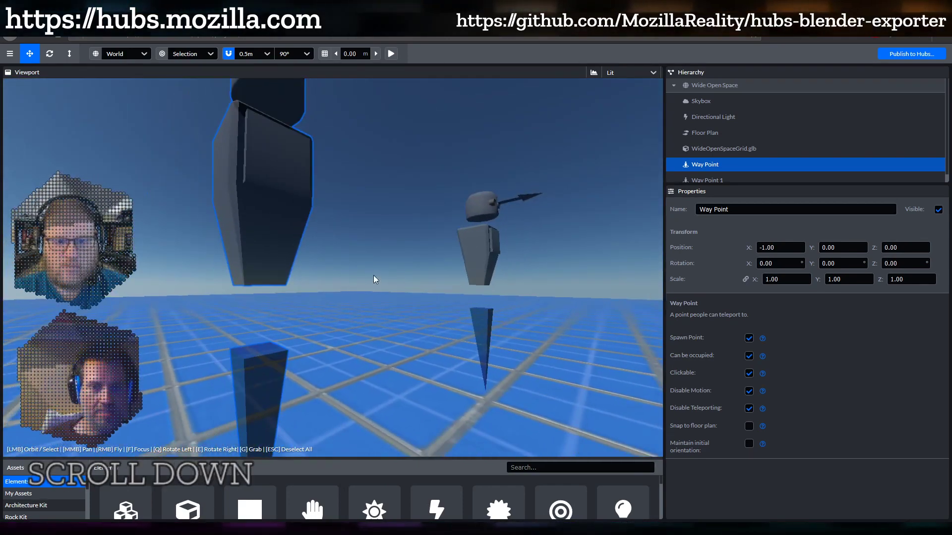
scroll(274, 234, down, 5)
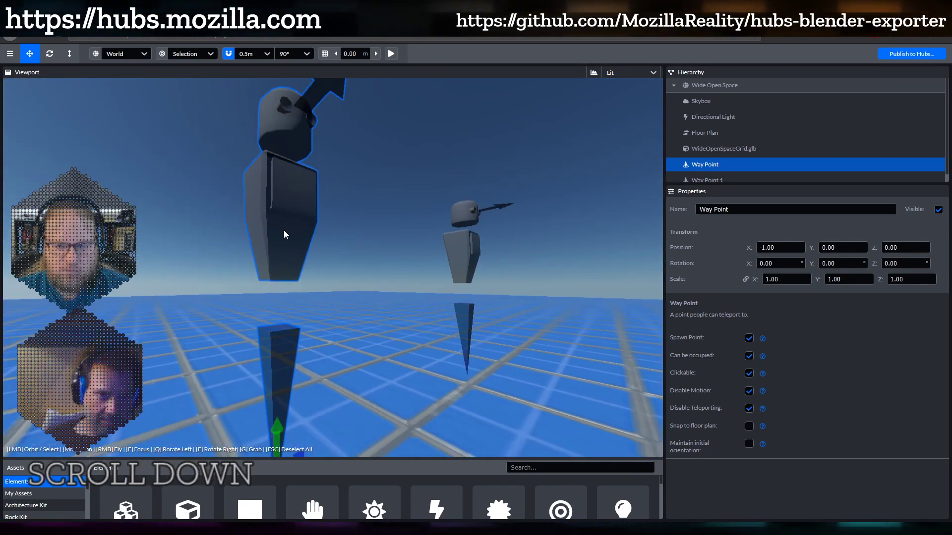
drag(390, 263, 348, 256)
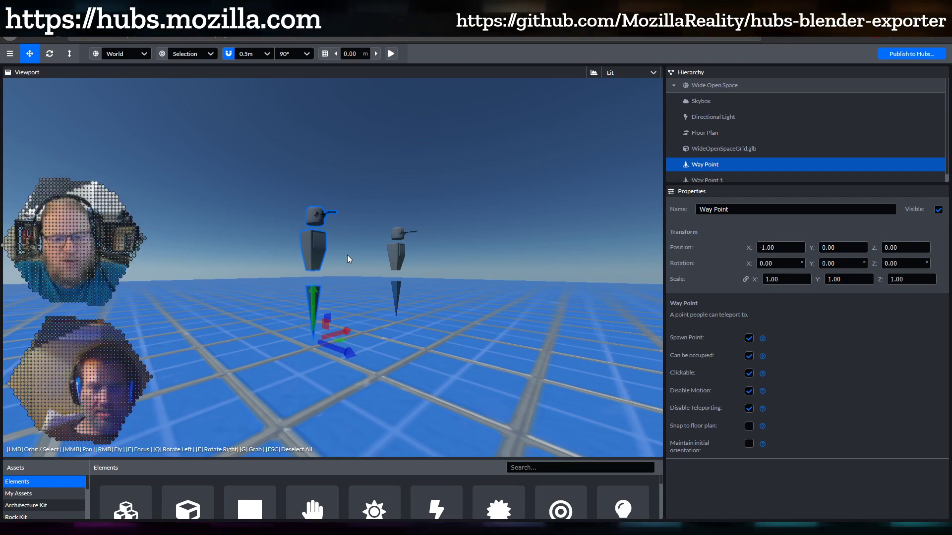
drag(347, 255, 369, 245)
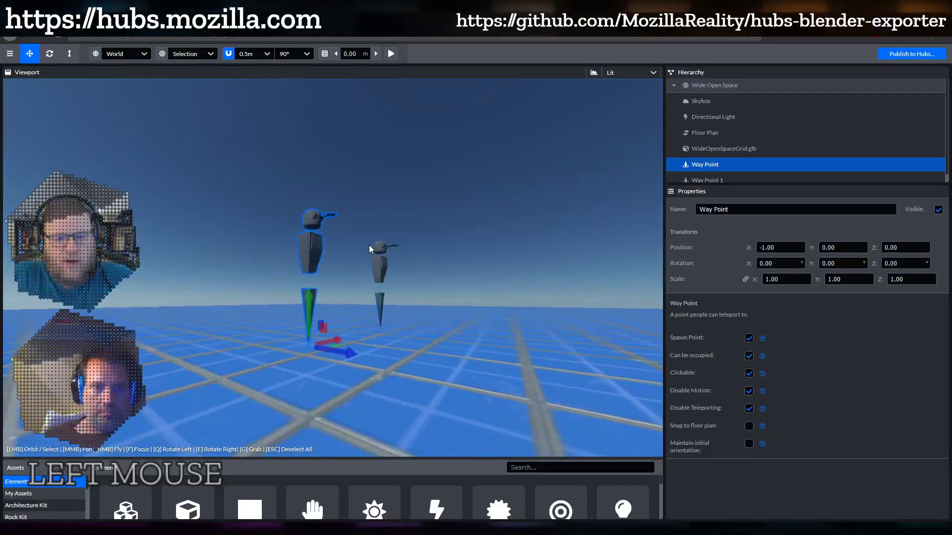
scroll(369, 245, up, 3)
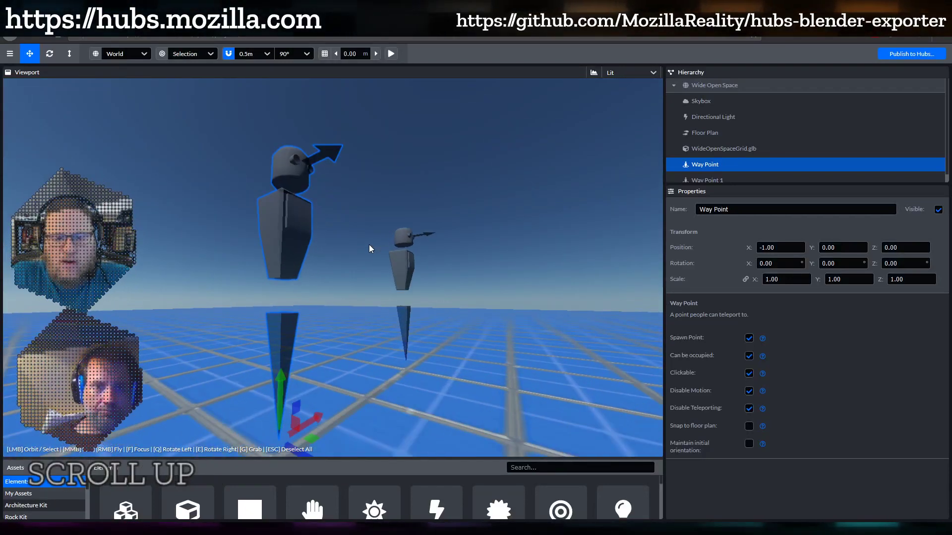
scroll(369, 245, down, 2)
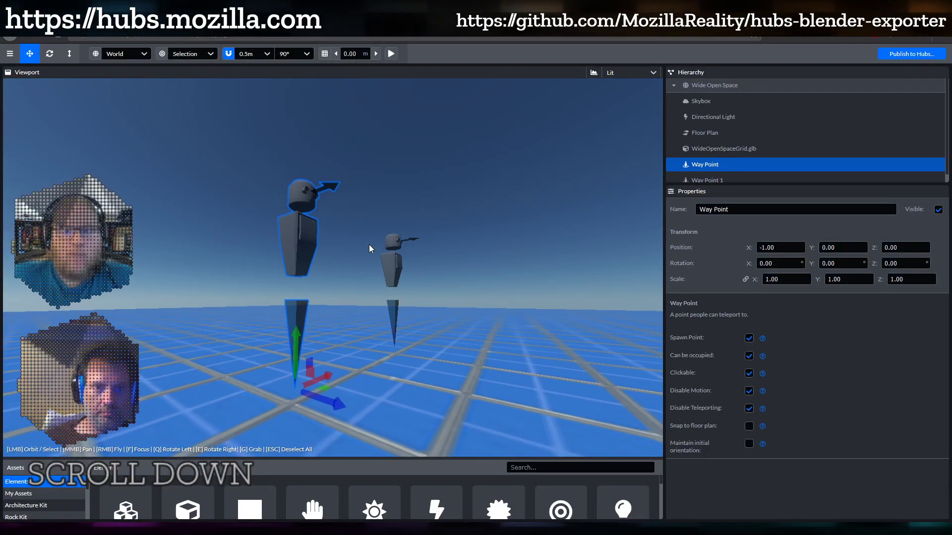
mouse_move(369, 245)
mouse_down()
mouse_move(314, 281)
mouse_move(275, 273)
mouse_move(368, 253)
mouse_up()
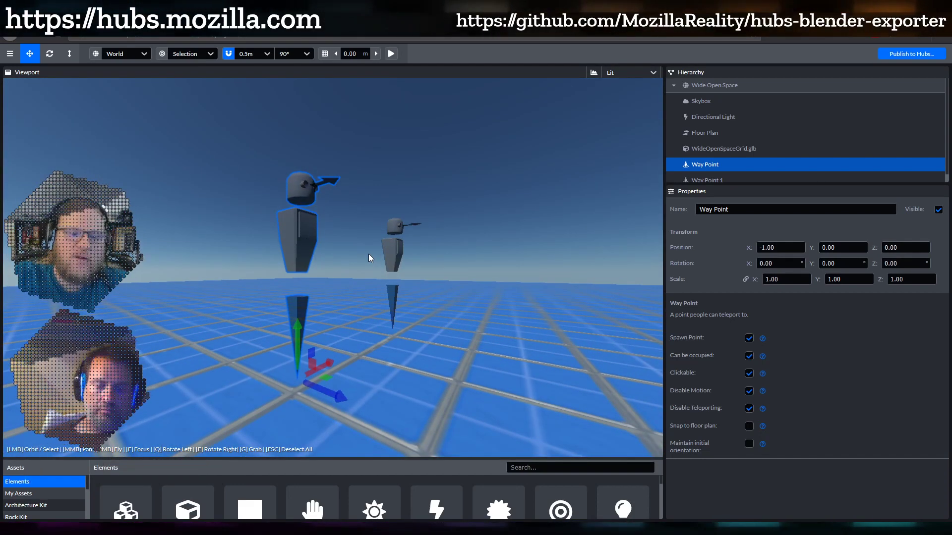
mouse_move(368, 254)
mouse_down()
mouse_move(357, 264)
mouse_move(380, 260)
mouse_up()
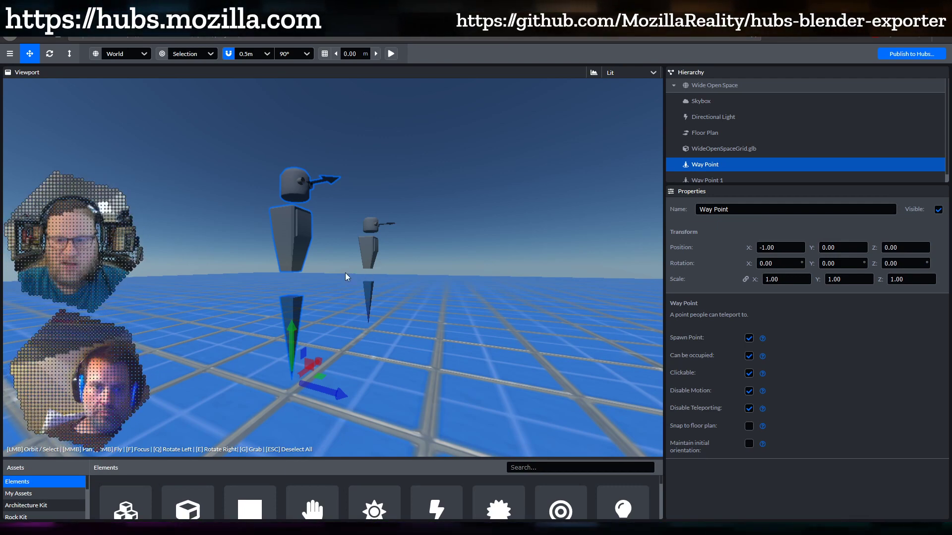
drag(346, 276, 297, 282)
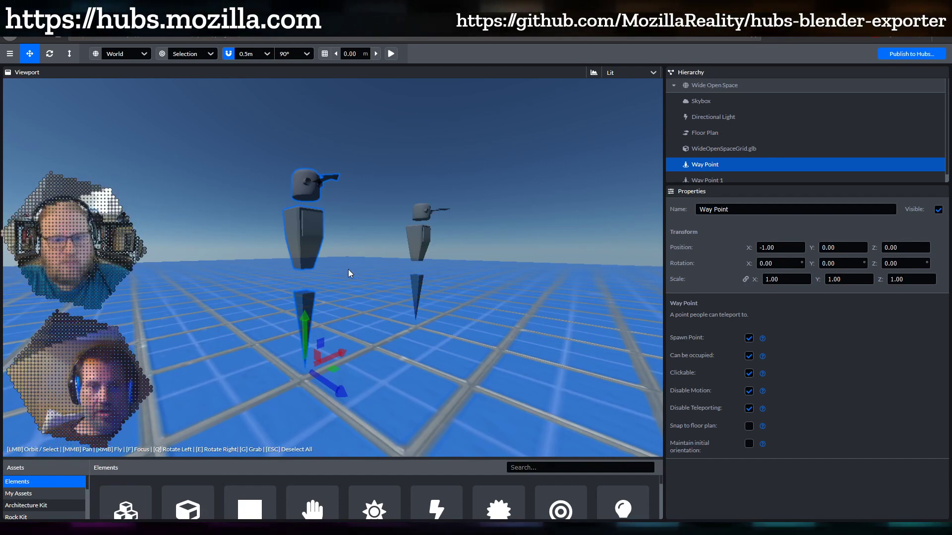
drag(349, 271, 381, 268)
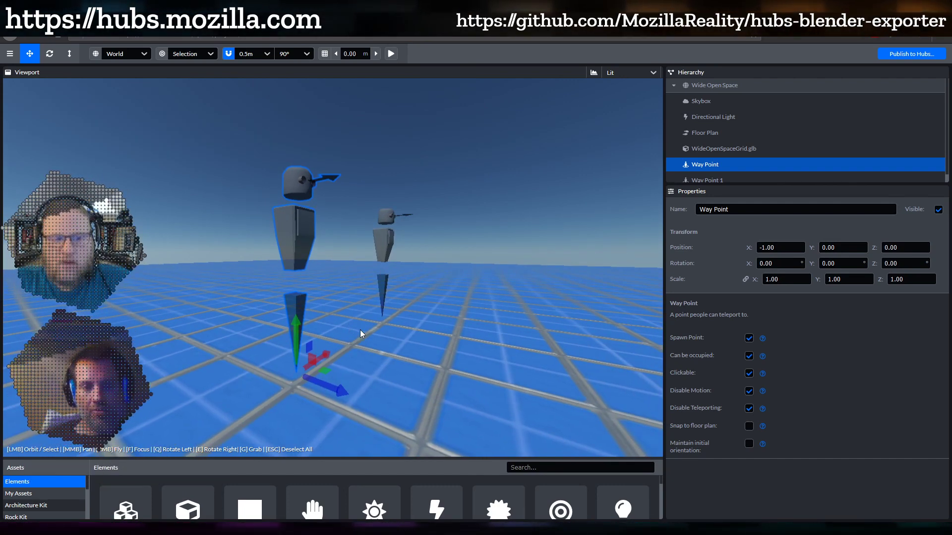
Rotate the Way Point around its vertical axis to a Y rotation of -20.671°
key(r)
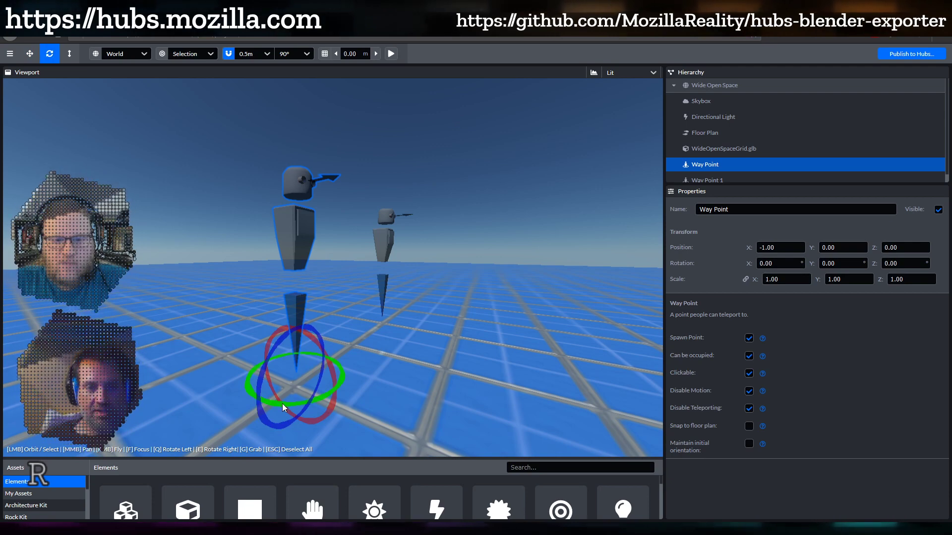
drag(282, 404, 377, 379)
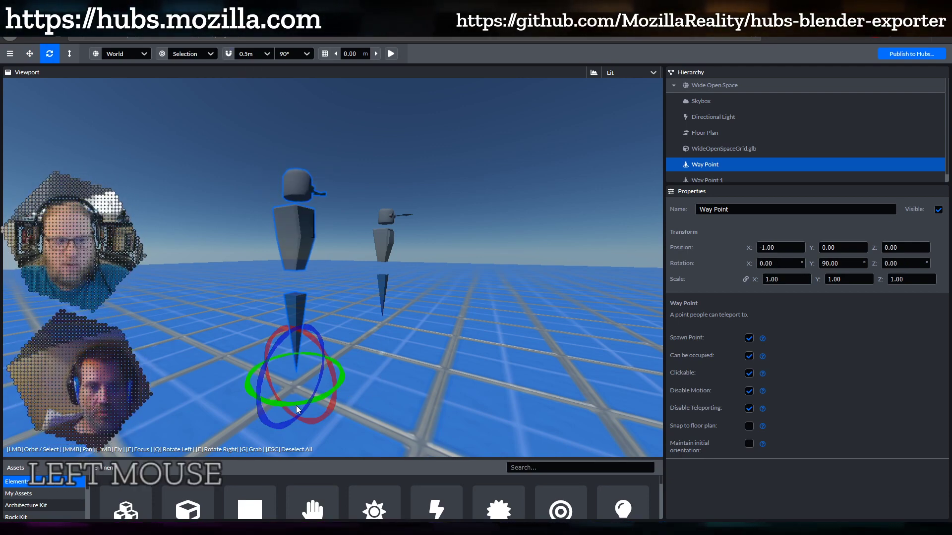
drag(296, 405, 240, 354)
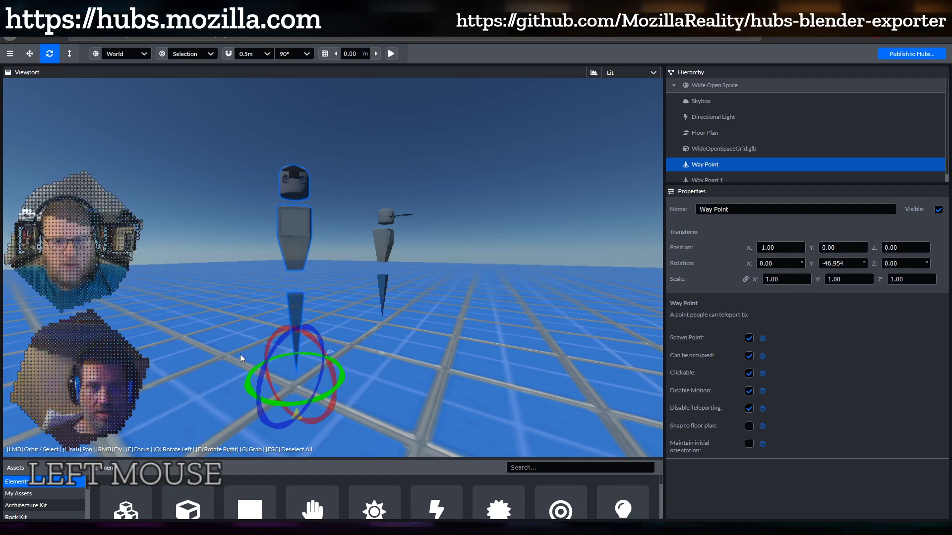
Try tilting the Way Point about 20° forward on X, then undo the tilt
drag(306, 335, 340, 363)
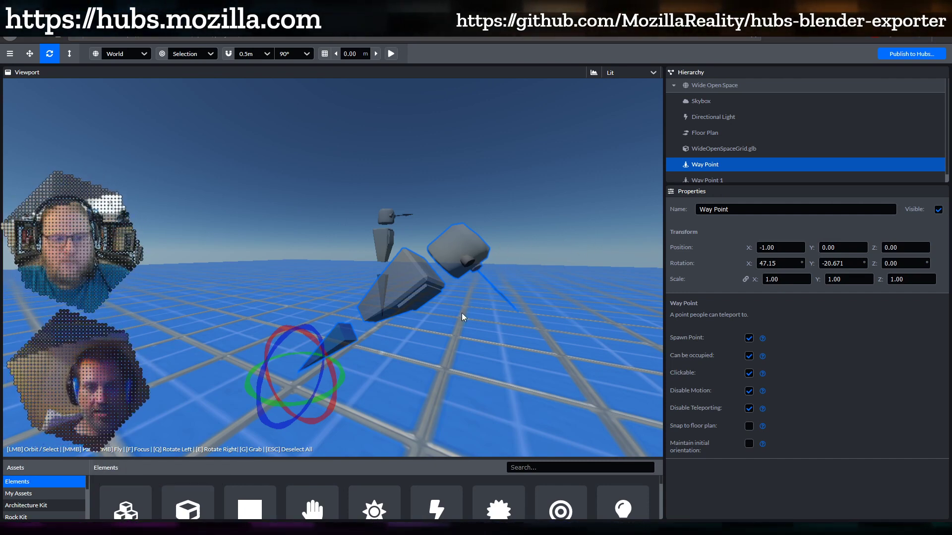
key(ctrl+z)
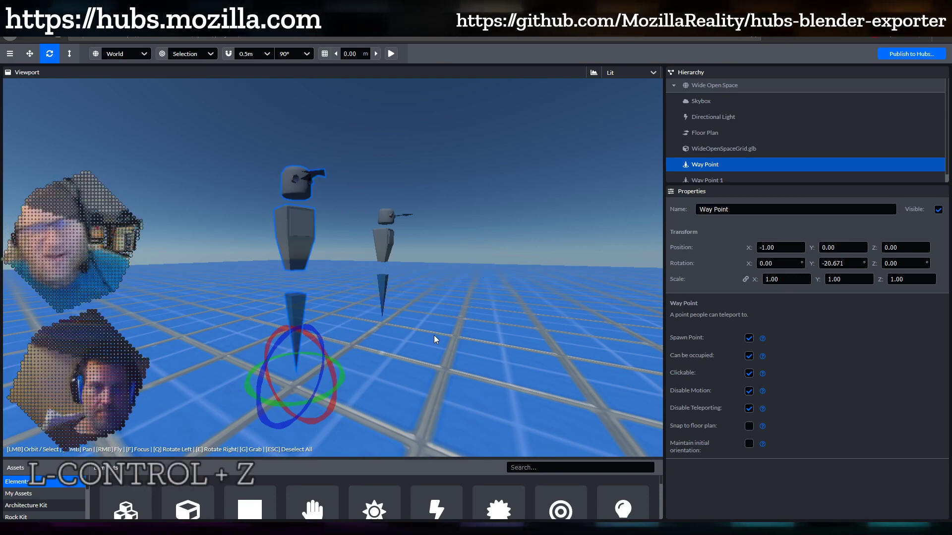
drag(429, 325, 404, 298)
scroll(429, 322, down, 3)
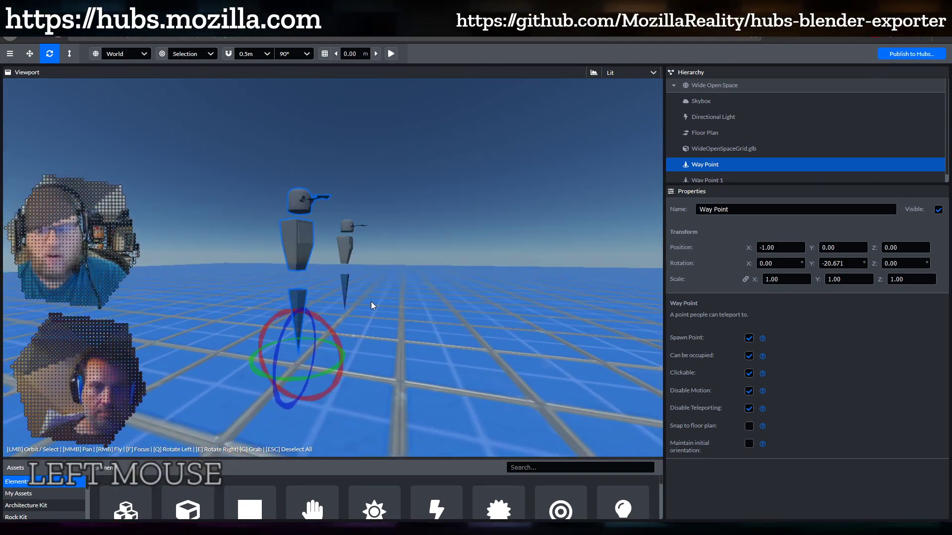
drag(320, 324, 498, 317)
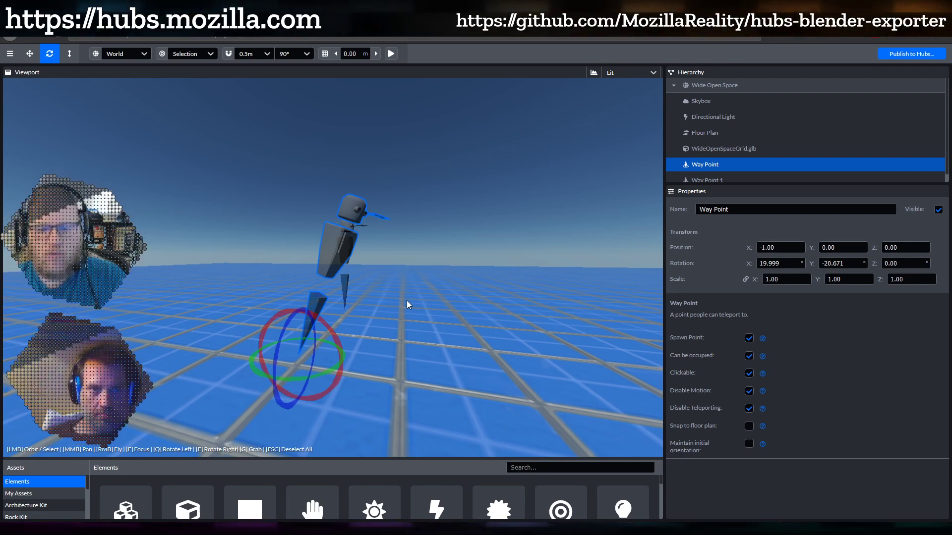
key(ctrl+z)
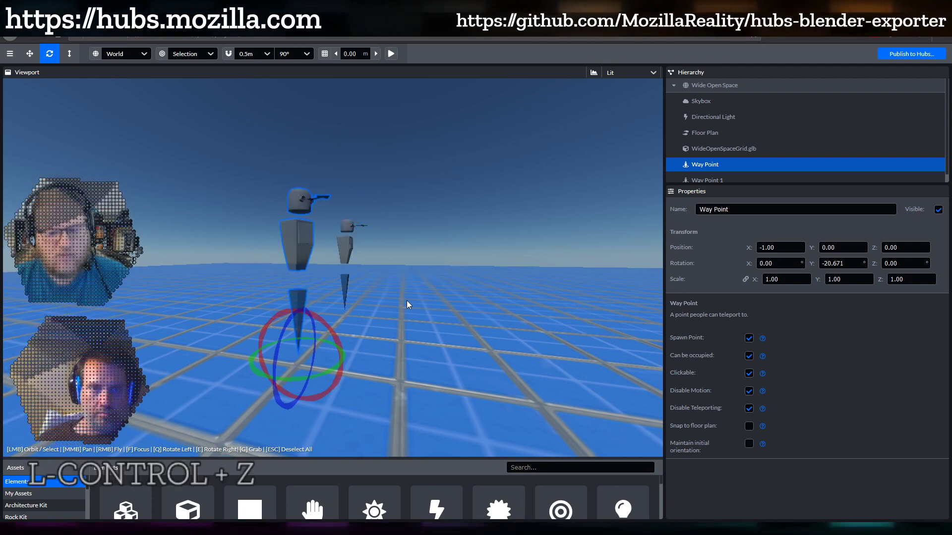
Turn the Way Point around its vertical axis to a Y rotation of 38.918°
drag(395, 269, 283, 299)
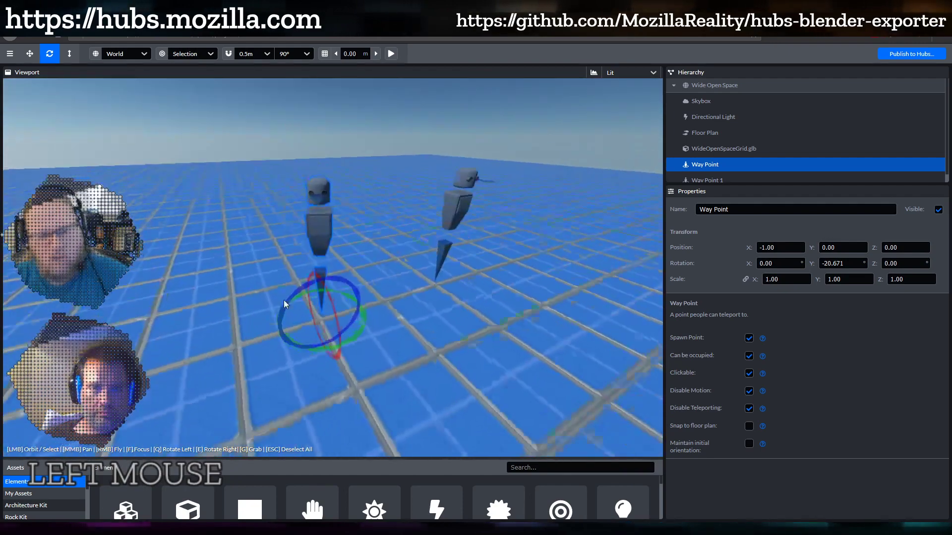
drag(320, 350, 335, 321)
drag(427, 270, 446, 265)
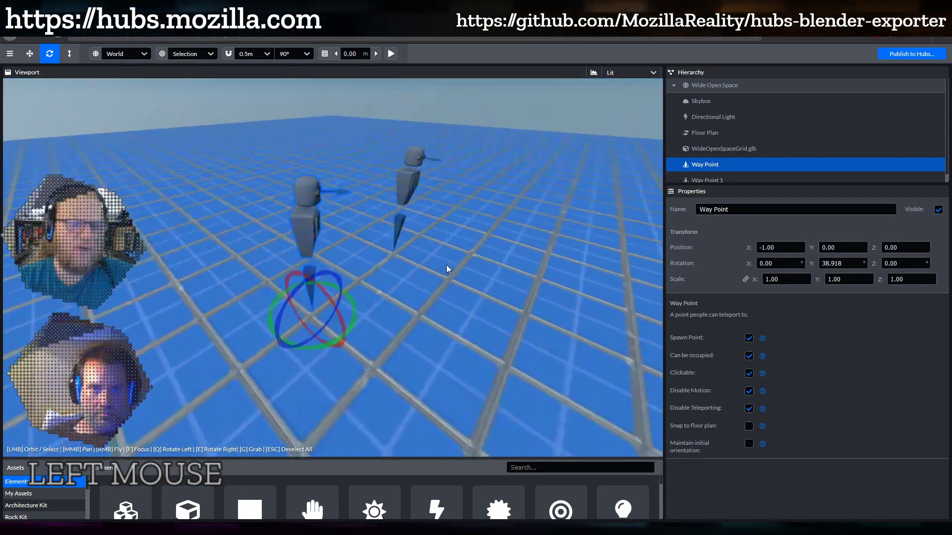
scroll(438, 258, up, 3)
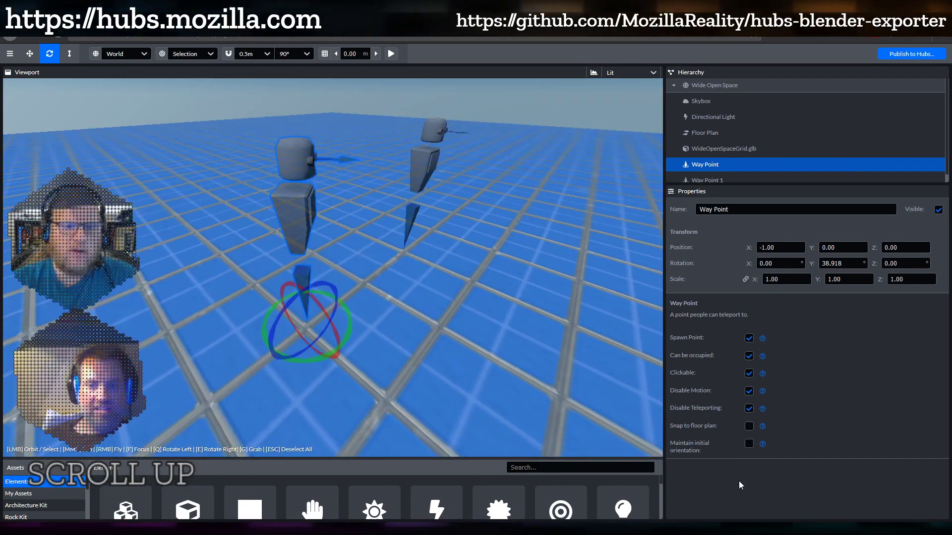
Orbit, pan and zoom the viewport to inspect the two figures on the grid
drag(479, 342, 398, 281)
shift+middle_drag(392, 284, 394, 298)
scroll(393, 298, down, 3)
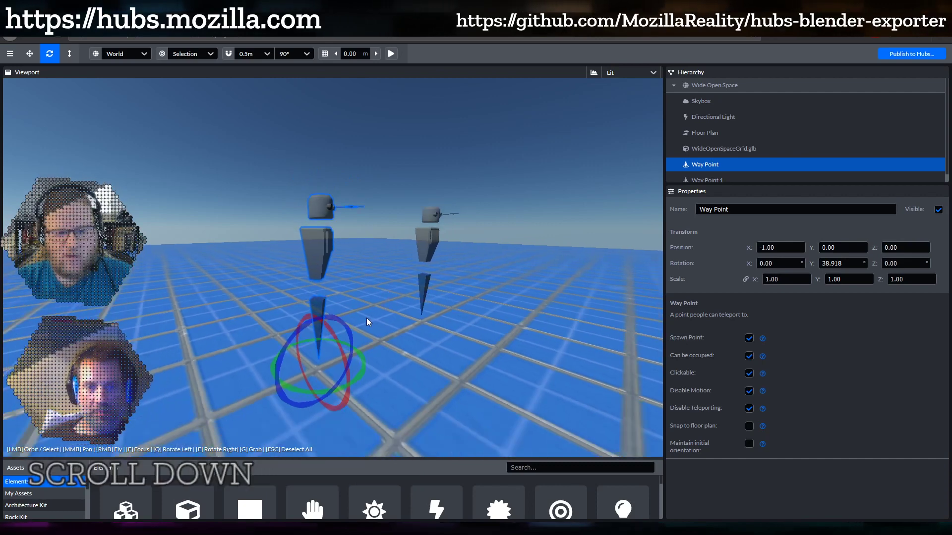
drag(367, 317, 403, 298)
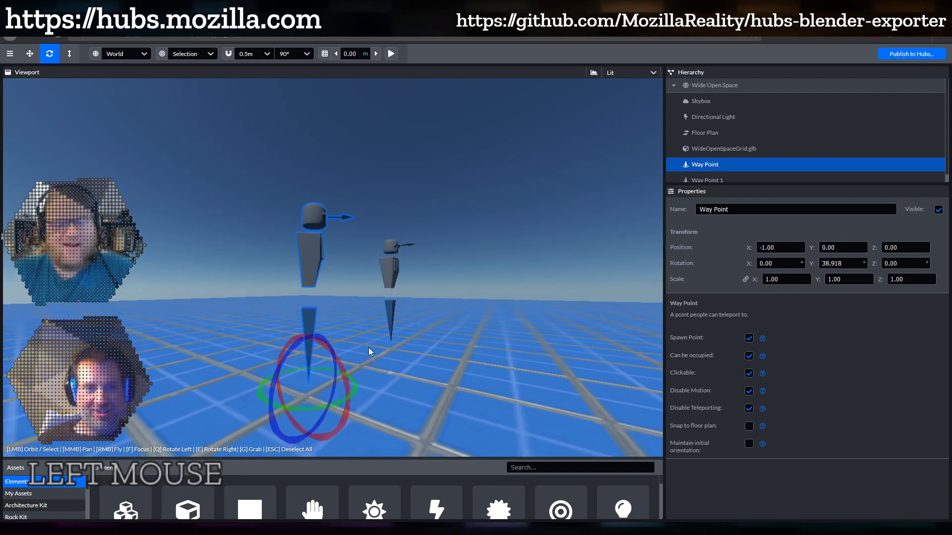
mouse_move(368, 347)
mouse_down()
mouse_move(384, 352)
mouse_move(375, 353)
mouse_up()
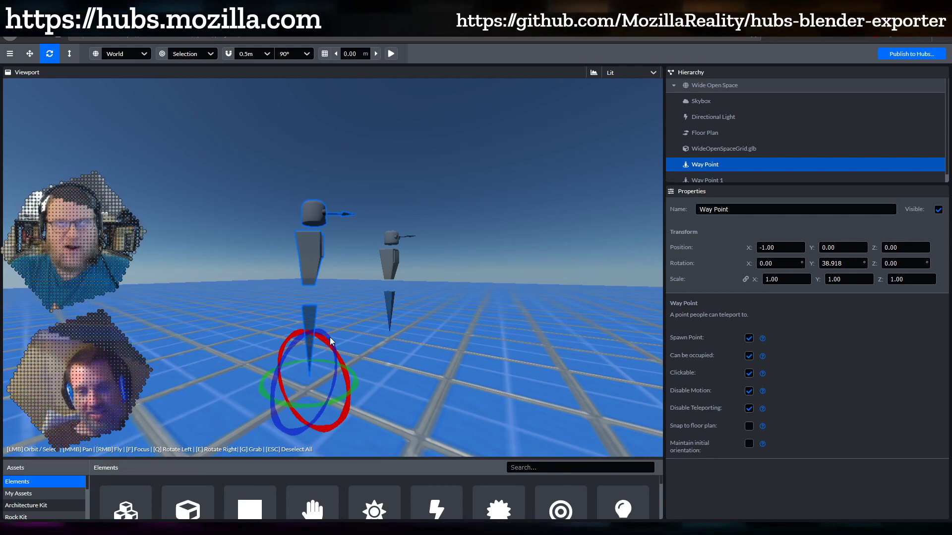
drag(325, 343, 441, 309)
scroll(393, 351, down, 2)
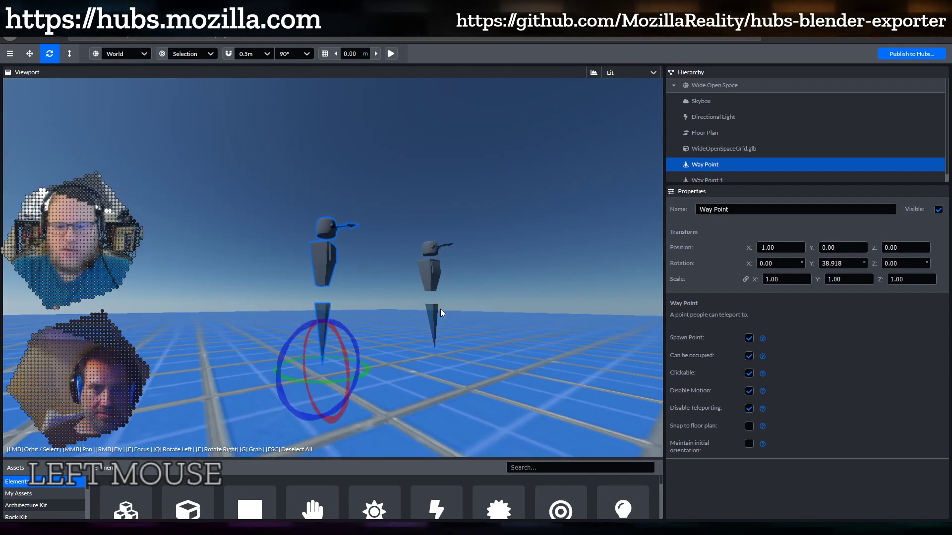
scroll(415, 316, down, 2)
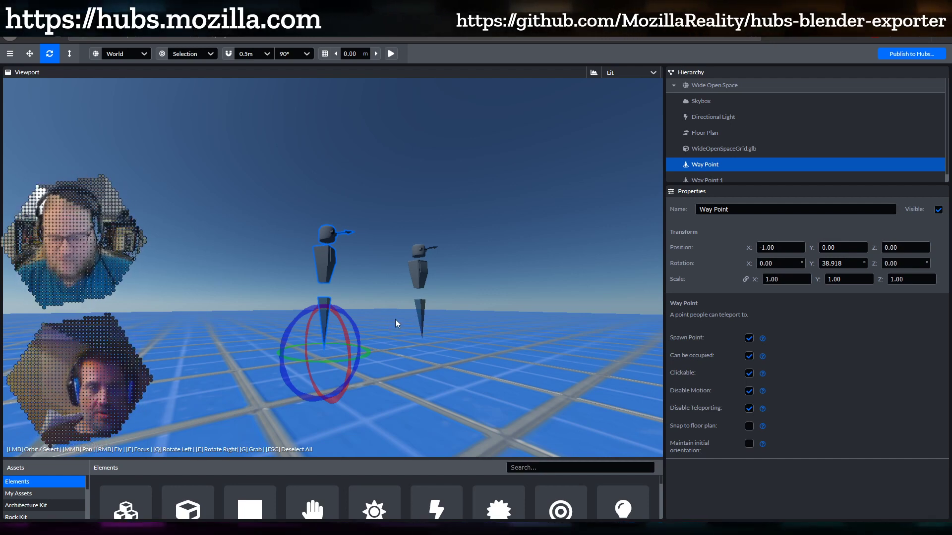
mouse_move(395, 319)
mouse_down()
mouse_move(370, 354)
mouse_move(388, 337)
mouse_up()
shift+middle_drag(388, 337, 385, 367)
scroll(385, 367, down, 2)
mouse_move(385, 367)
mouse_down()
mouse_move(371, 394)
mouse_move(375, 379)
mouse_up()
scroll(376, 379, up, 3)
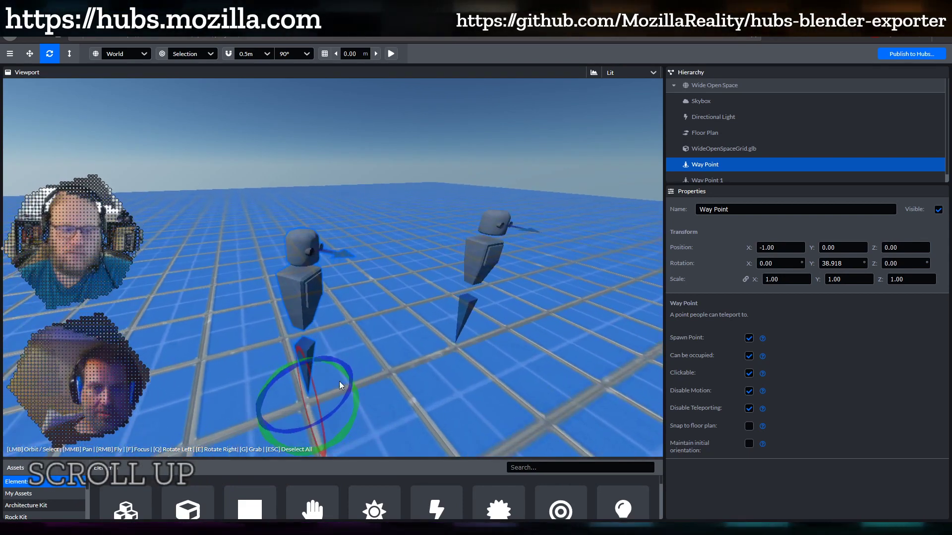
scroll(385, 374, down, 1)
drag(385, 373, 385, 368)
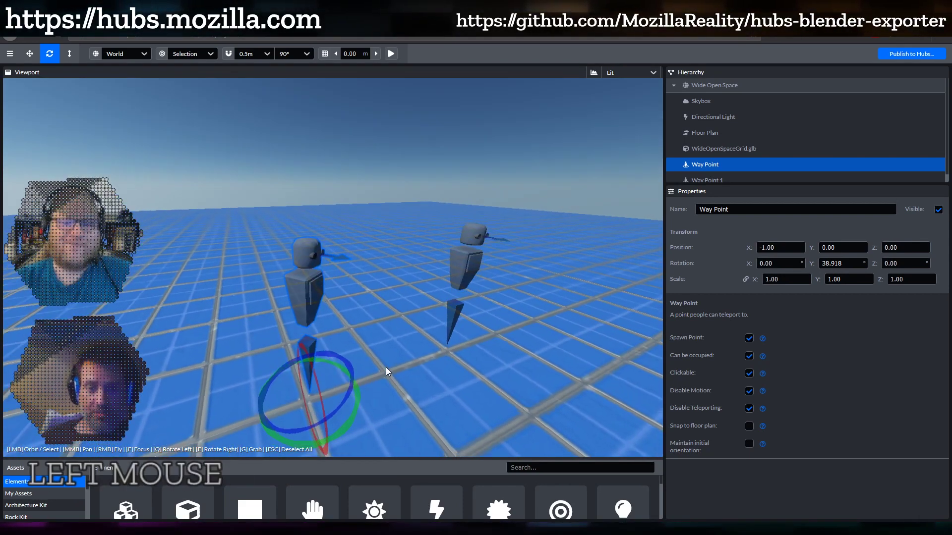
scroll(386, 367, down, 1)
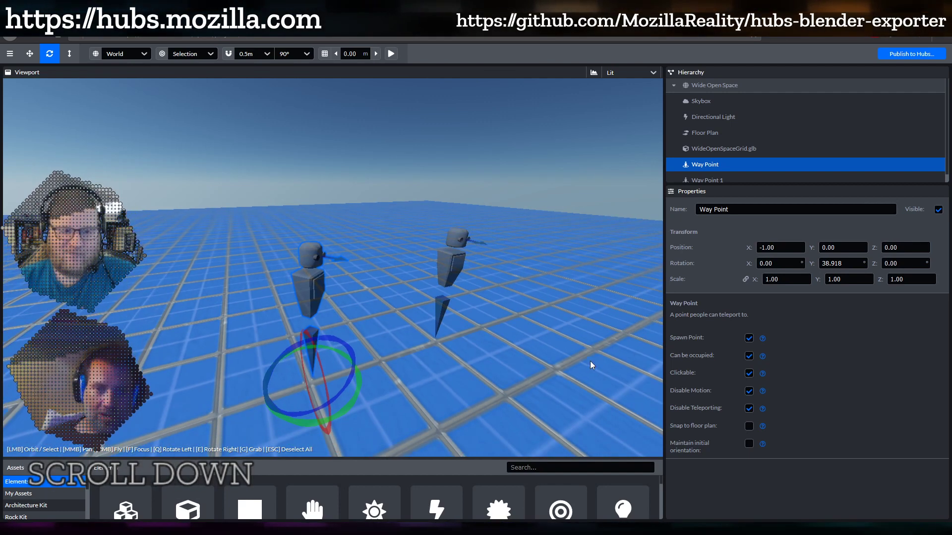
scroll(591, 364, down, 1)
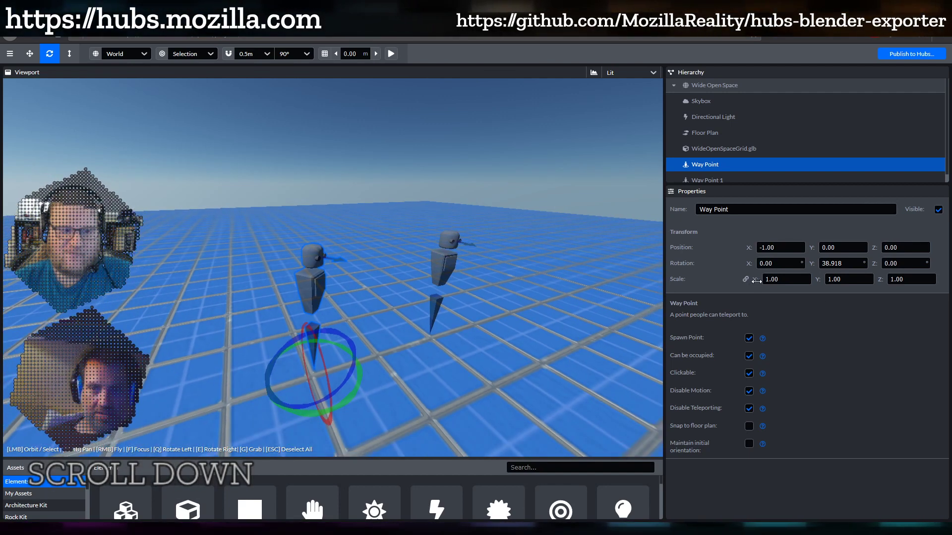
Try enlarging the Way Point uniformly by scrubbing Scale X, then undo the enlargement
drag(756, 281, 823, 283)
scroll(365, 264, down, 1)
scroll(364, 264, down, 2)
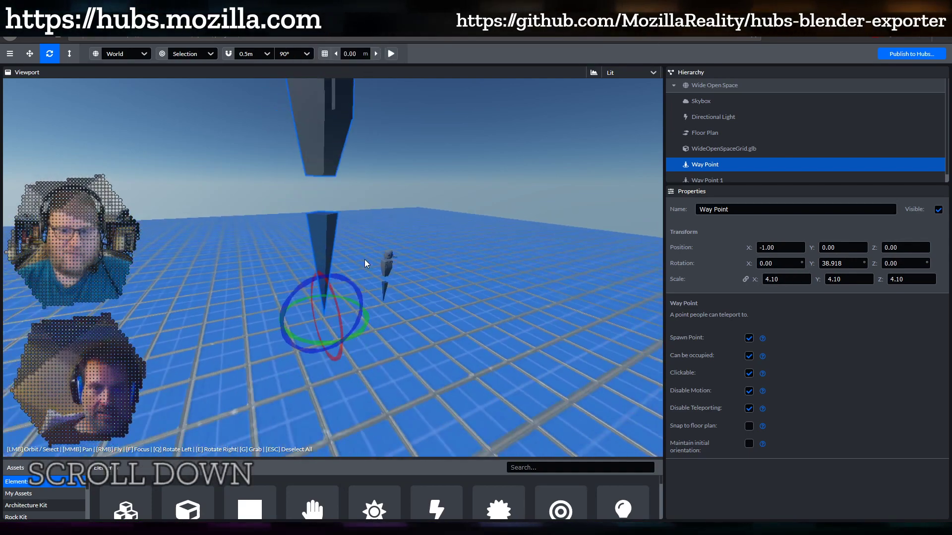
shift+middle_drag(364, 260, 362, 406)
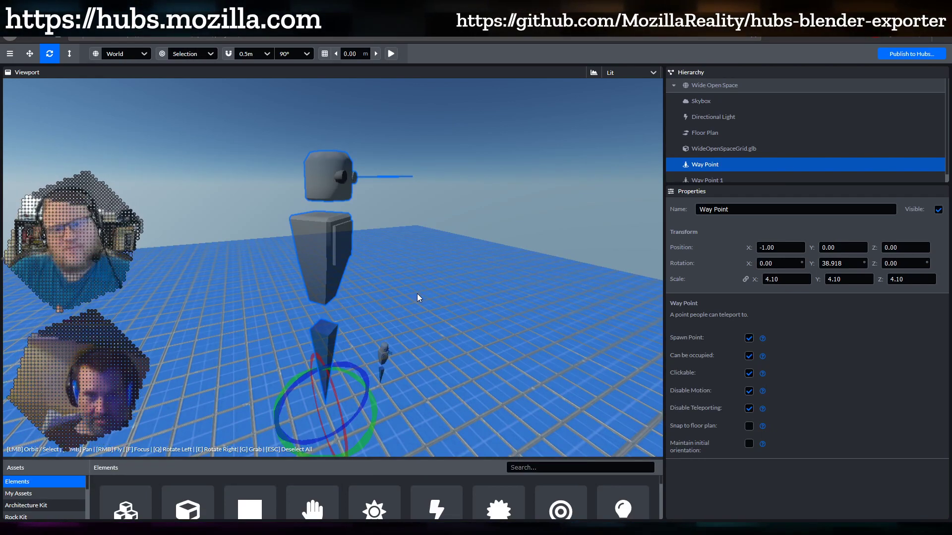
drag(417, 293, 386, 292)
key(ctrl+z)
shift+middle_drag(382, 375, 390, 250)
scroll(389, 245, up, 5)
scroll(387, 243, down, 2)
Turn the Way Point a quarter-turn to -51.082° Y and shrink it to 0.20 scale
key(t)
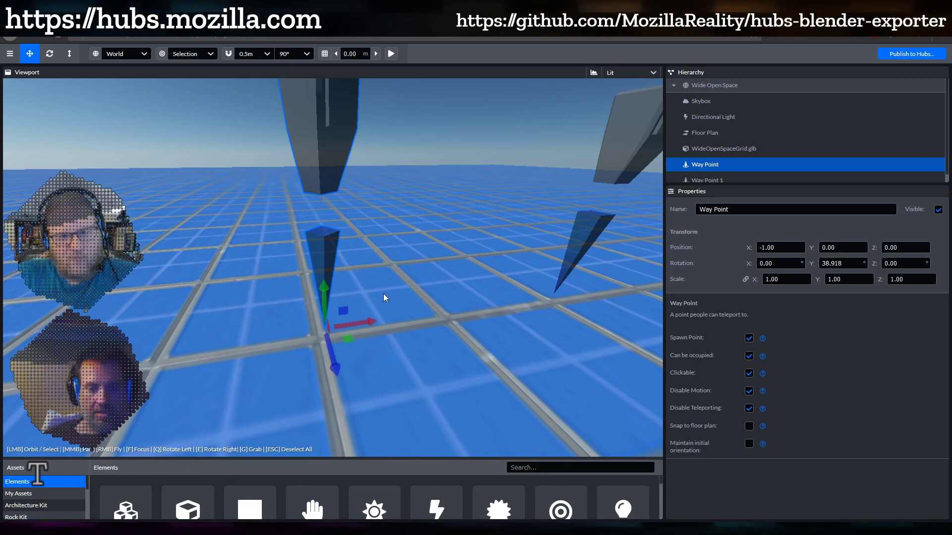
key(r)
key(e)
key(r)
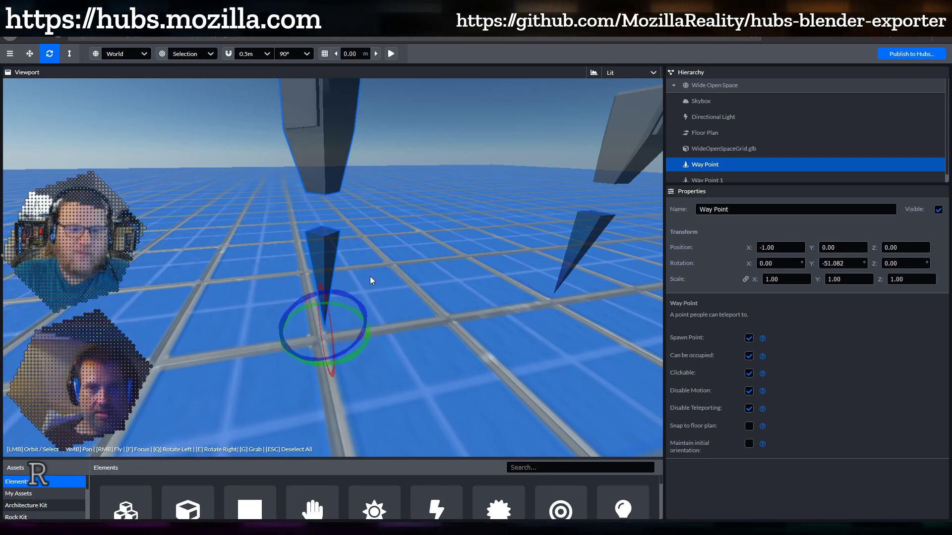
drag(755, 279, 496, 338)
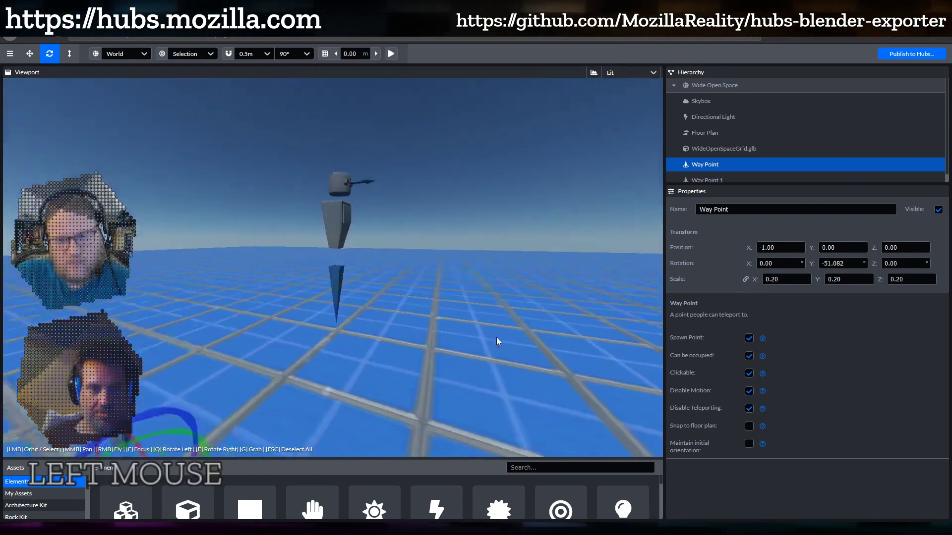
shift+scroll(249, 388, down, 3)
scroll(325, 253, down, 2)
scroll(322, 268, down, 3)
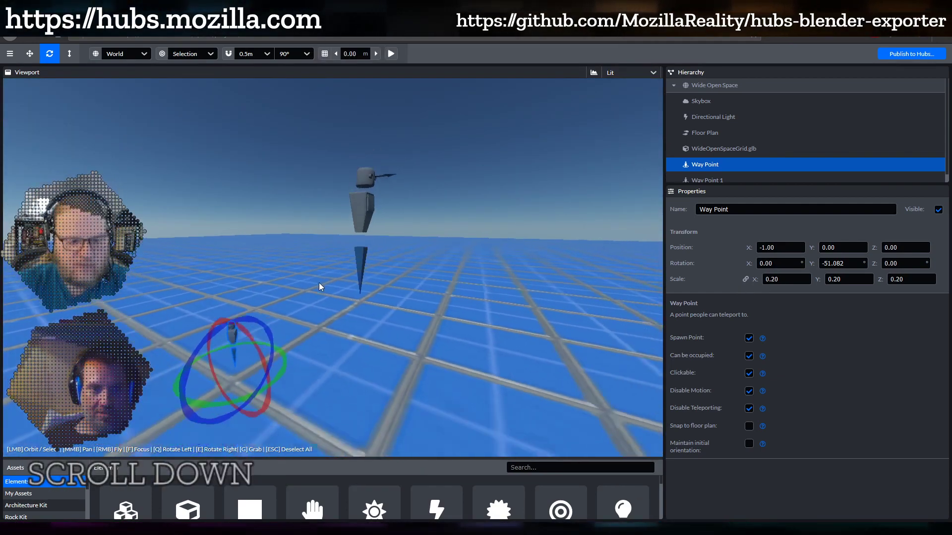
shift+middle_drag(332, 327, 430, 239)
scroll(429, 240, up, 5)
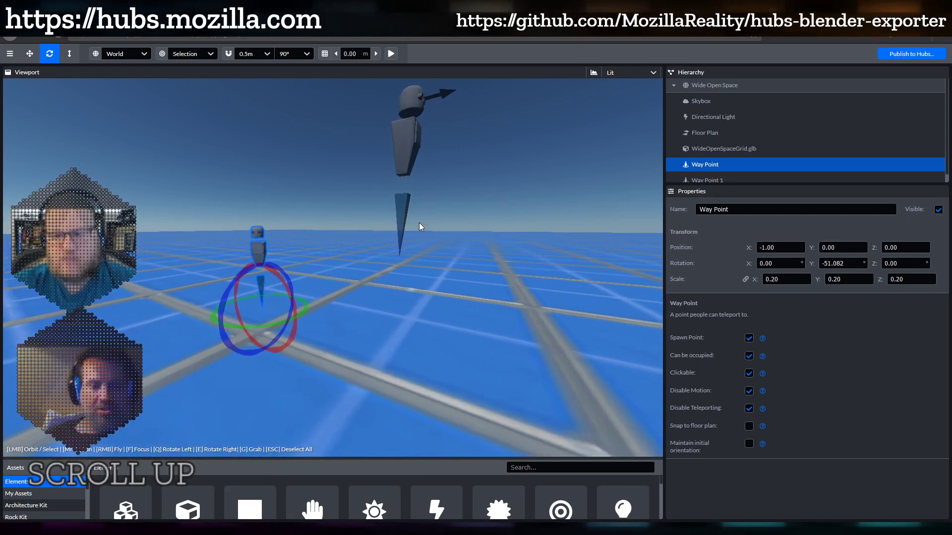
scroll(419, 227, up, 2)
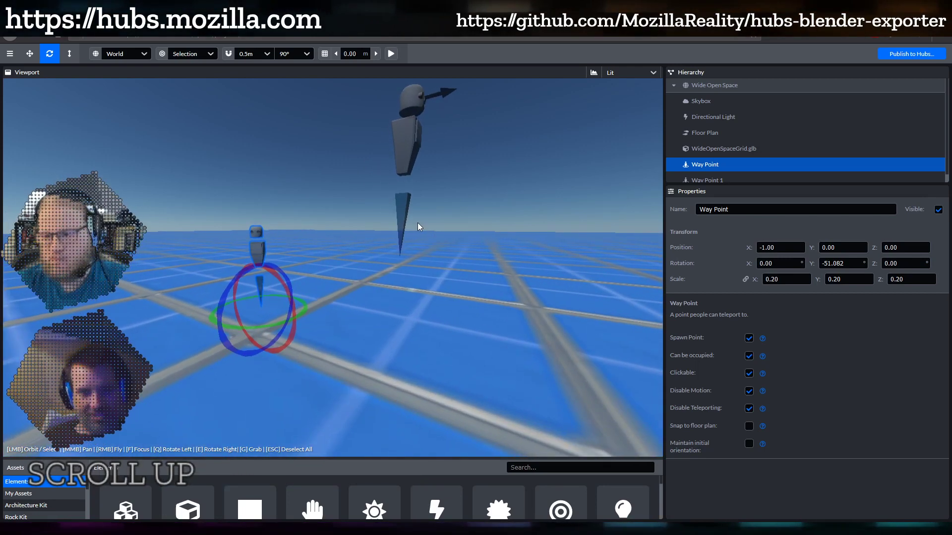
drag(355, 258, 350, 280)
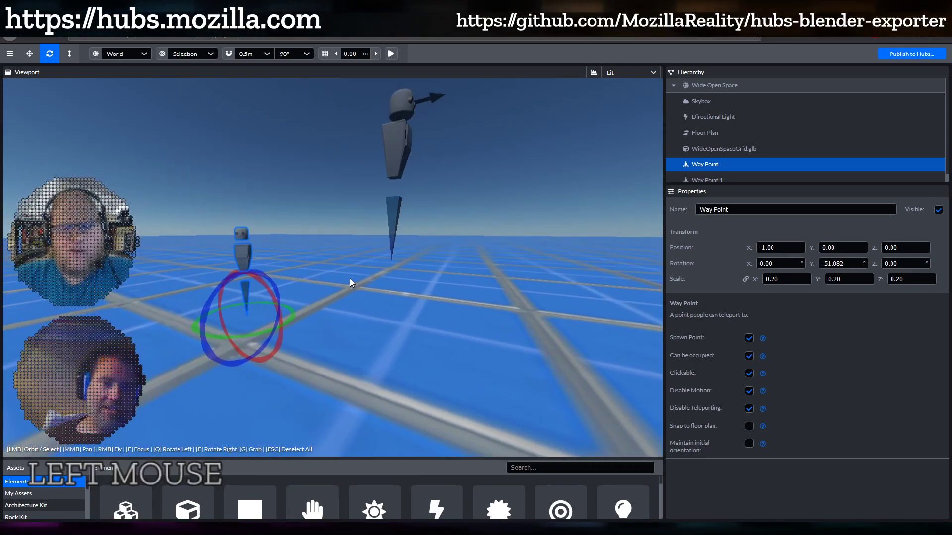
key(f)
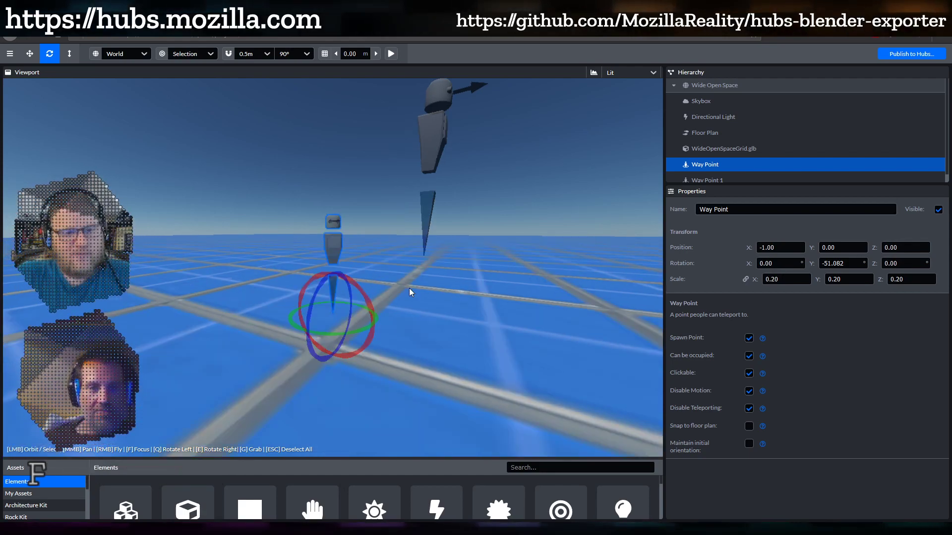
drag(409, 288, 429, 296)
scroll(424, 283, down, 2)
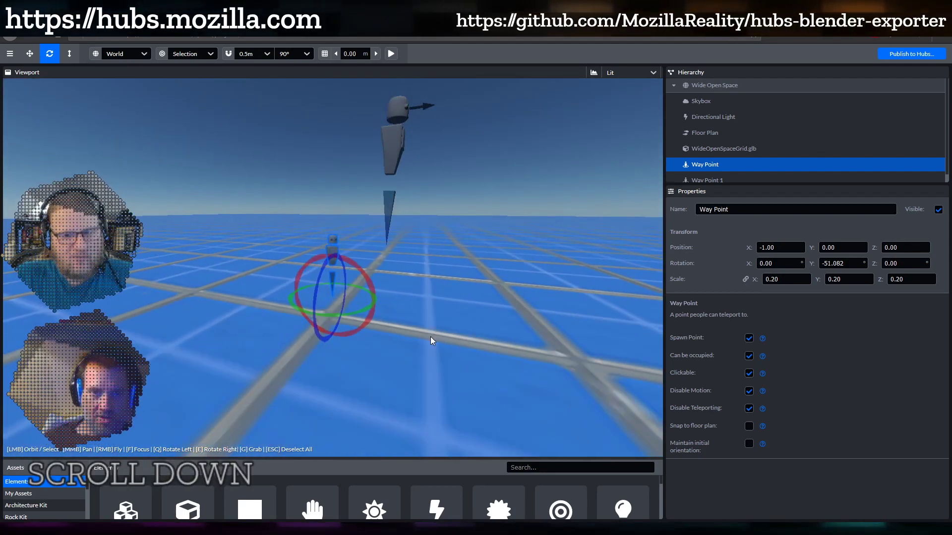
drag(431, 337, 421, 326)
shift+middle_drag(430, 317, 322, 382)
drag(322, 382, 378, 340)
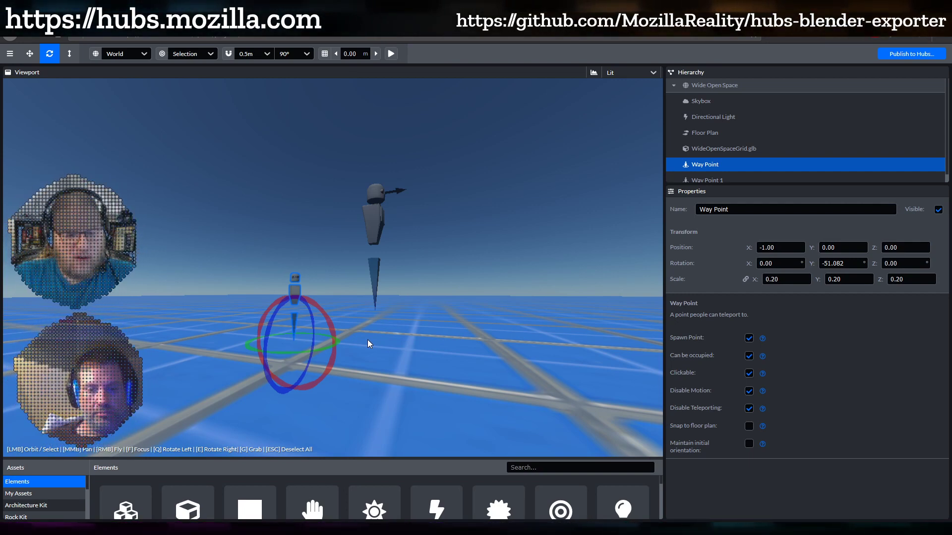
Resize the Way Point with the scale gizmo, enlarging it and then shrinking it back
key(y)
drag(296, 341, 346, 305)
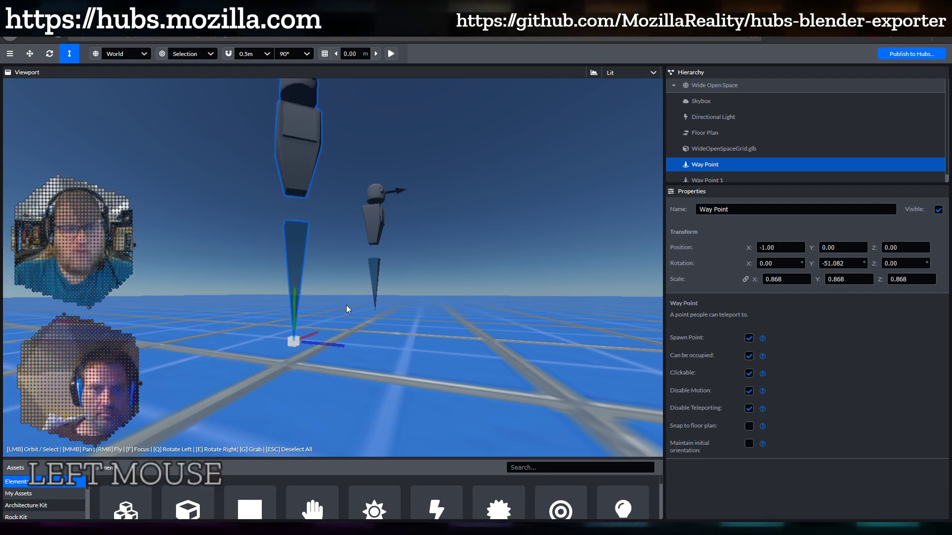
scroll(400, 233, down, 3)
drag(400, 234, 388, 255)
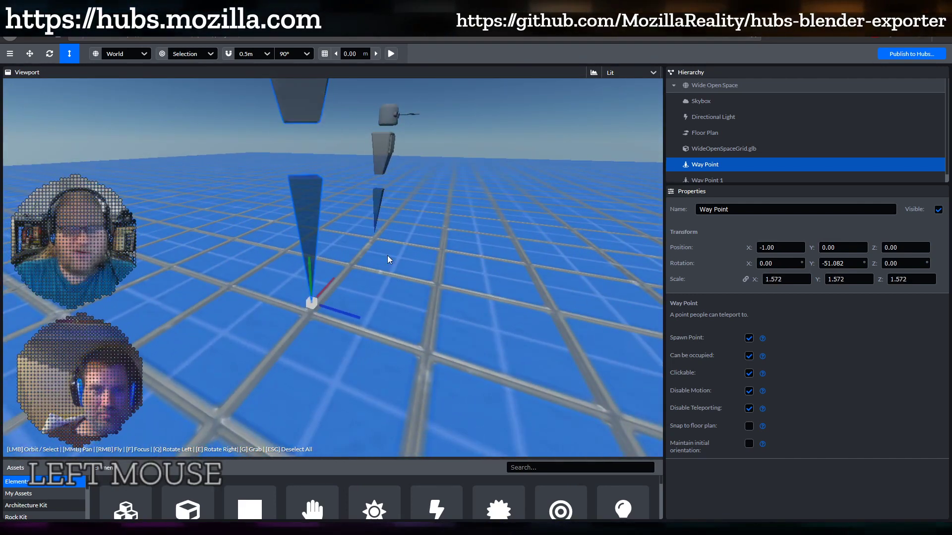
scroll(385, 254, down, 5)
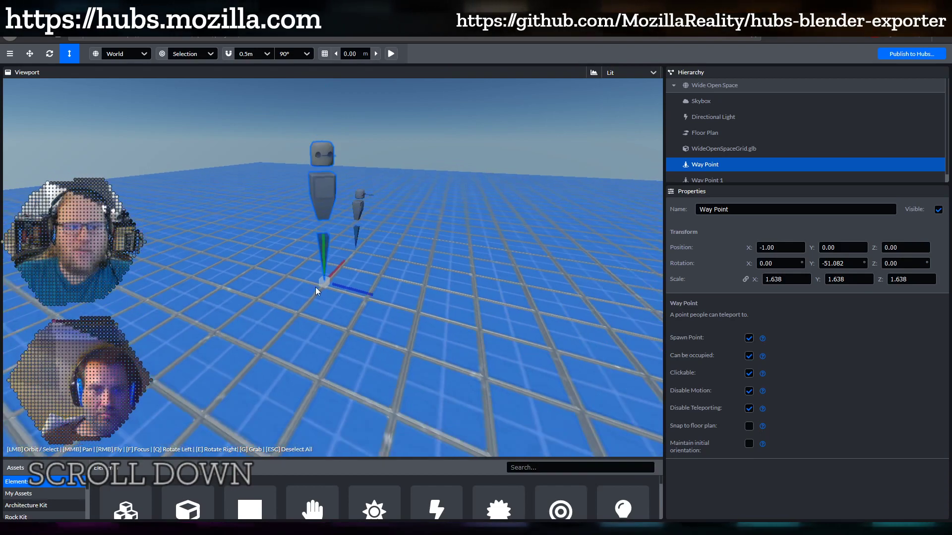
drag(315, 287, 350, 274)
scroll(354, 263, up, 3)
shift+middle_drag(354, 262, 368, 341)
scroll(371, 307, down, 3)
Bring the Way Point's scale to exactly 1 by entering 1 in the Scale X field
drag(322, 337, 299, 357)
scroll(340, 336, up, 3)
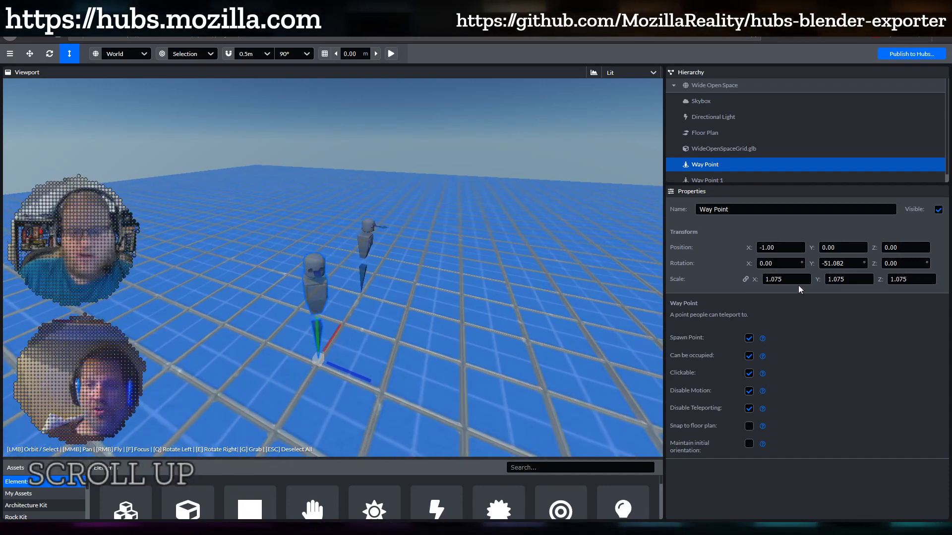
click(786, 280)
text(1)
key(Return)
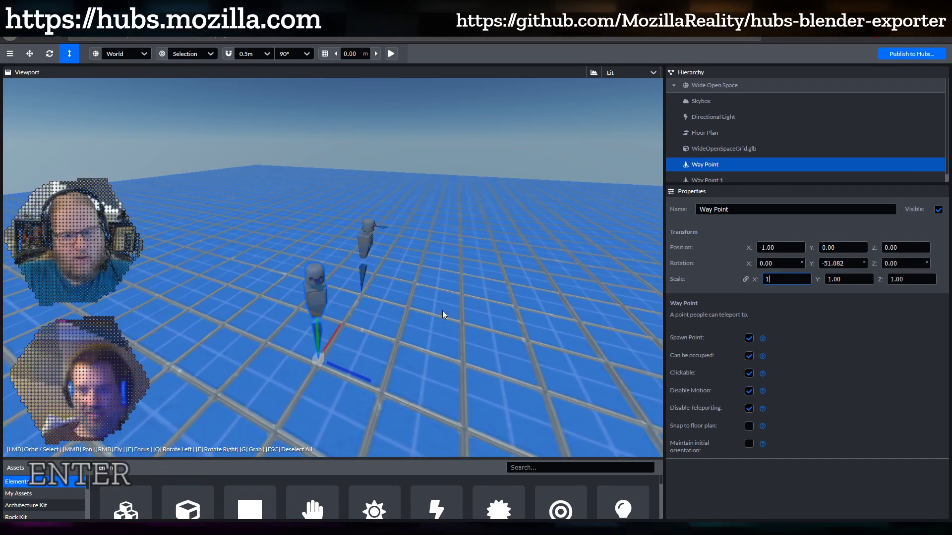
drag(442, 312, 376, 302)
scroll(376, 303, up, 2)
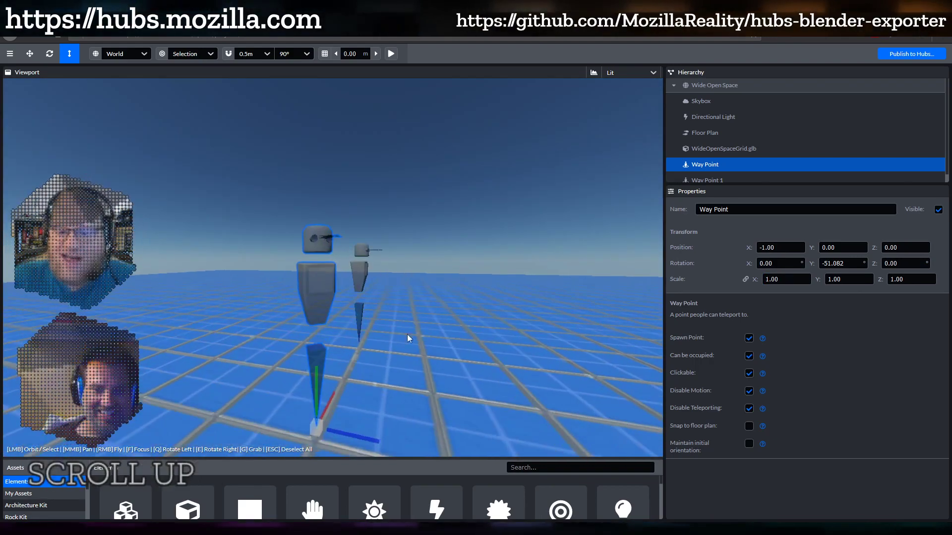
shift+middle_drag(421, 350, 410, 315)
drag(410, 314, 392, 329)
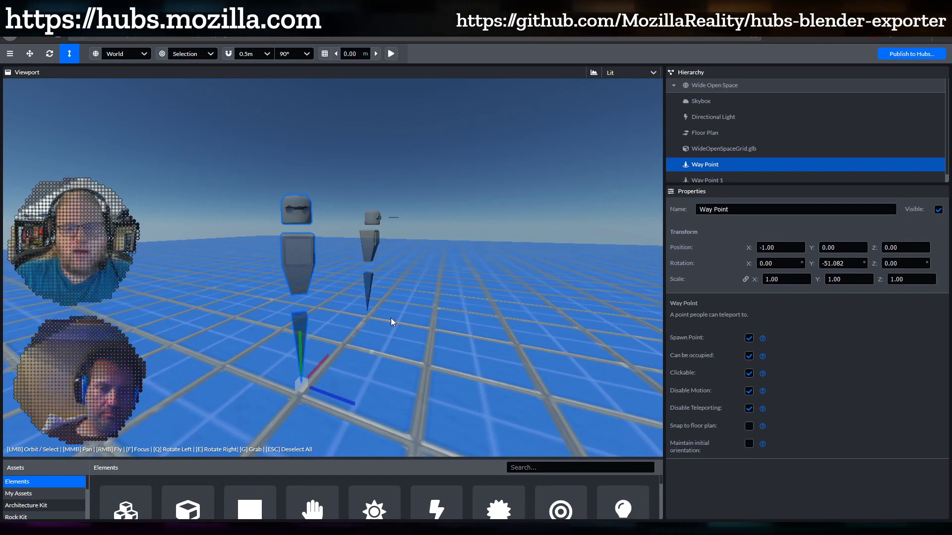
drag(391, 321, 418, 335)
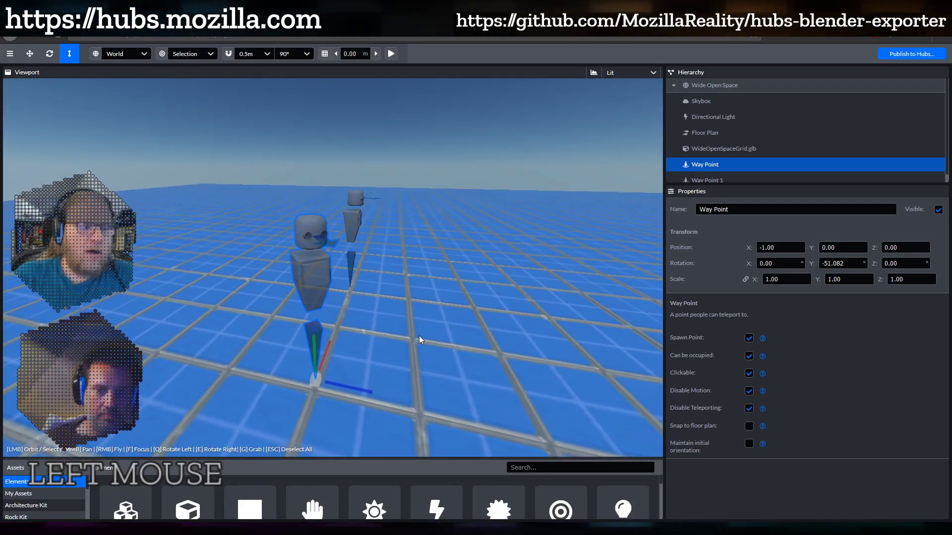
scroll(418, 333, down, 2)
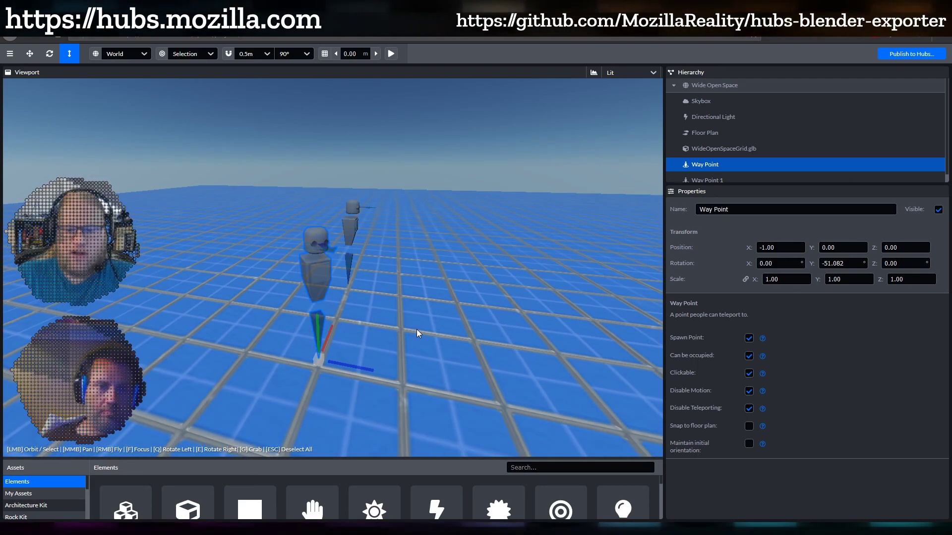
drag(416, 329, 368, 302)
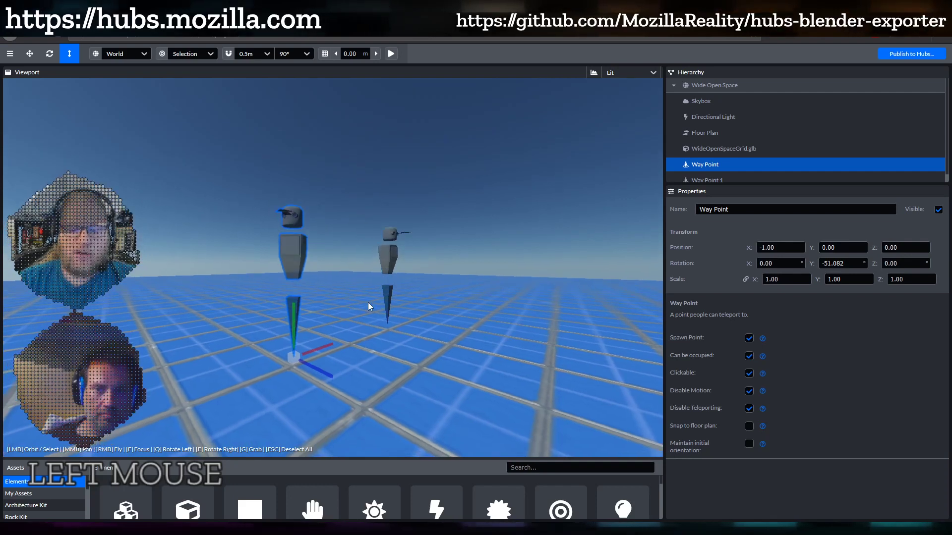
Turn off Disable Teleporting on the original Way Point
click(749, 408)
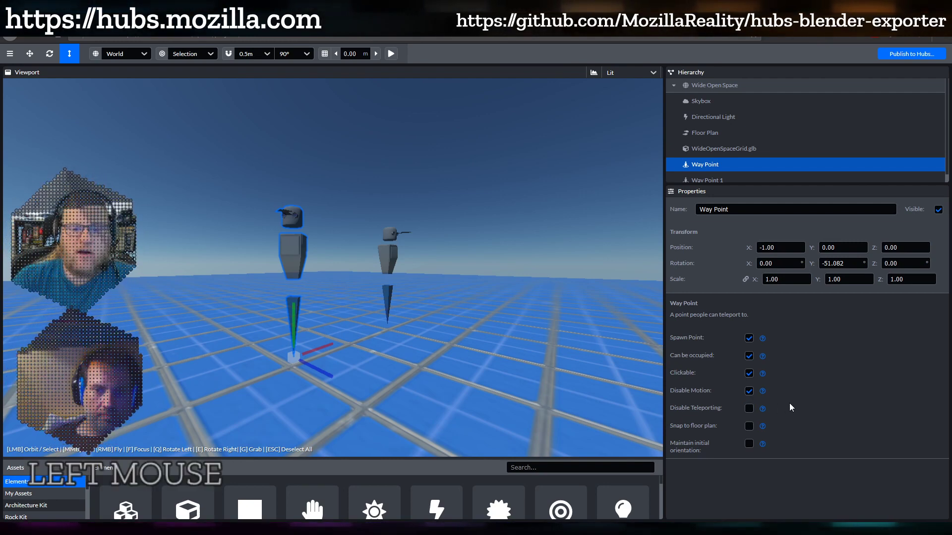
click(388, 258)
click(283, 258)
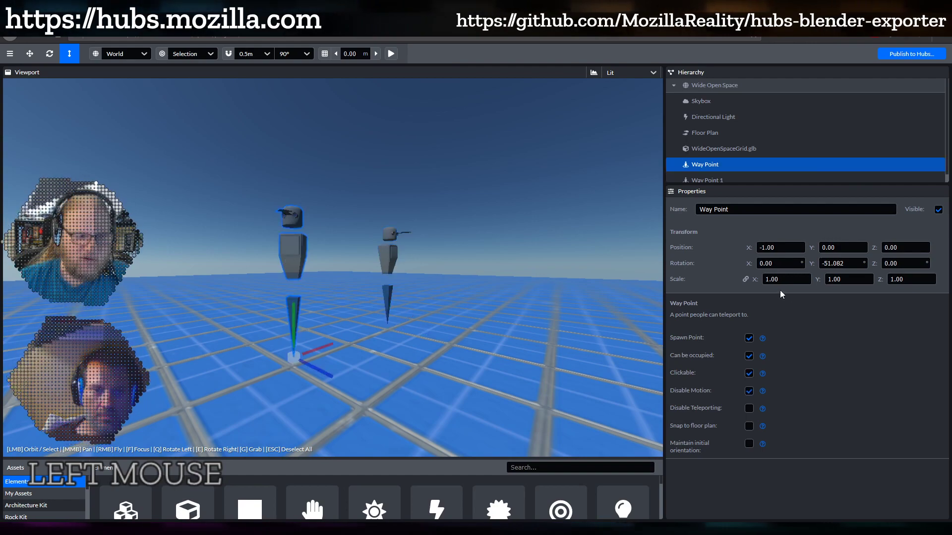
Enlarge the Way Point to a scale of 3.90 on all axes
drag(754, 280, 827, 280)
scroll(377, 262, down, 4)
scroll(376, 261, down, 2)
drag(379, 233, 383, 298)
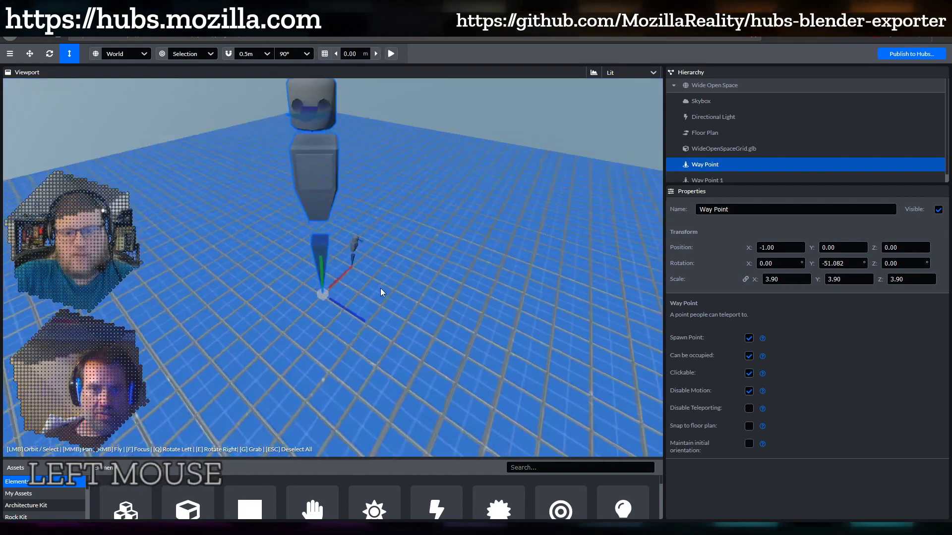
Rotate the Way Point around its vertical axis to 63.224° Y
key(r)
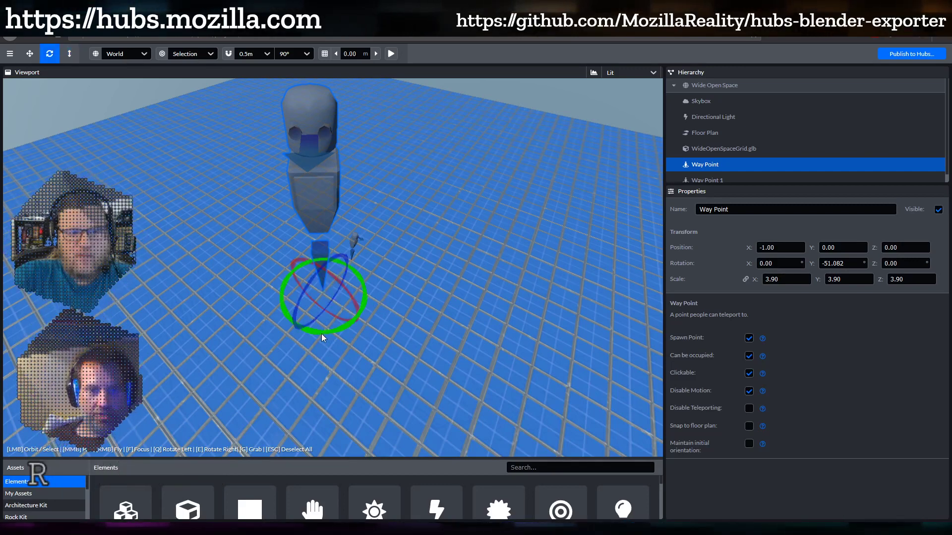
drag(321, 334, 405, 261)
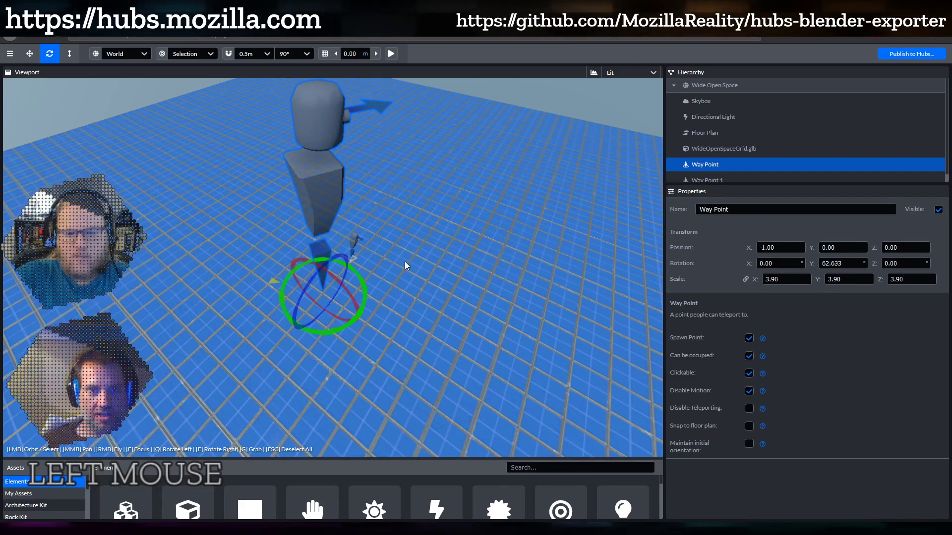
click(353, 237)
Move Way Point 1 across the floor to X 6.708, Y -0.10, Z 5.502
key(g)
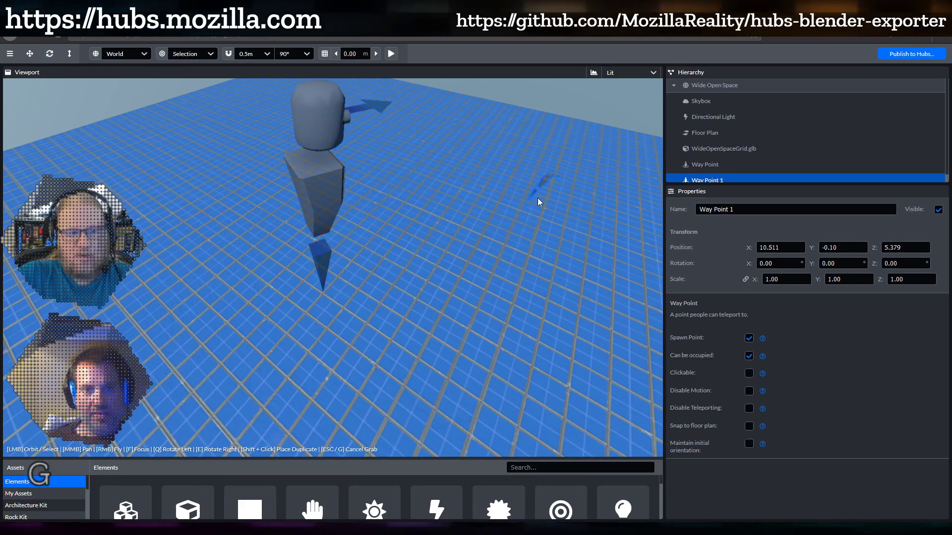
click(513, 242)
drag(462, 310, 463, 274)
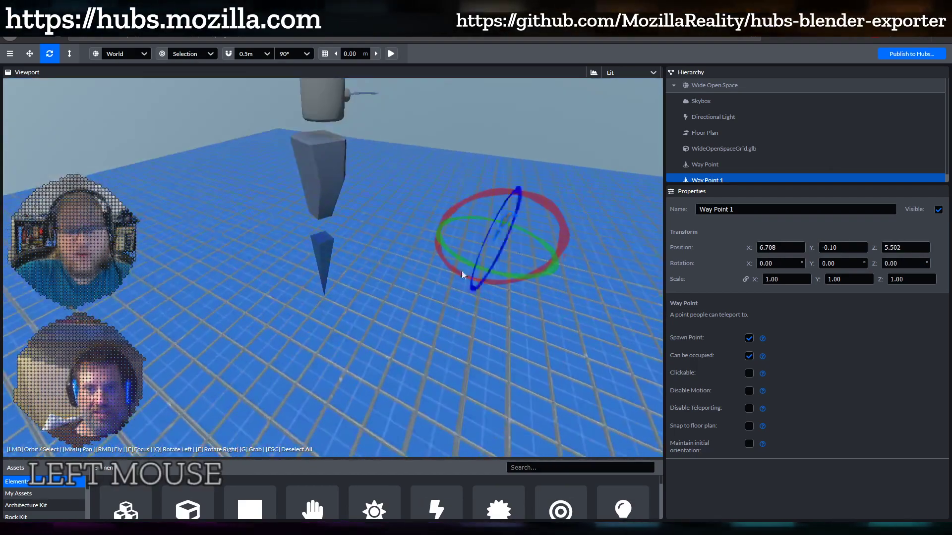
mouse_move(398, 301)
mouse_down()
mouse_move(405, 280)
mouse_move(442, 273)
mouse_move(153, 258)
mouse_move(406, 294)
mouse_up()
shift+middle_drag(396, 293, 318, 380)
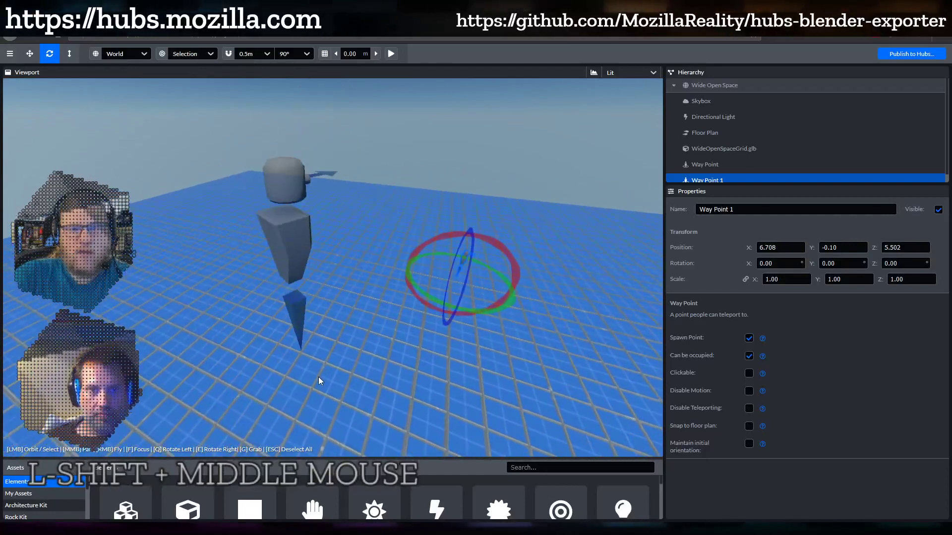
click(277, 229)
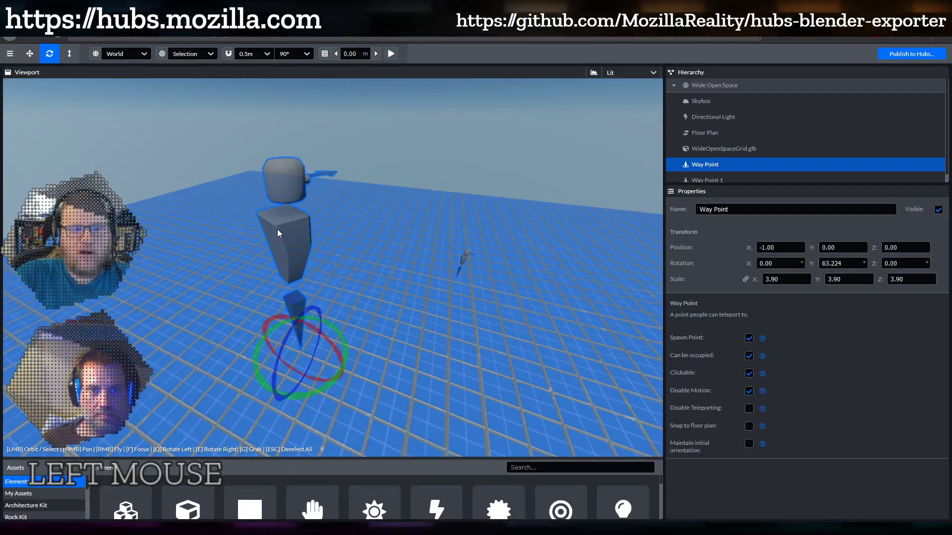
Enable Disable Teleporting and uncheck Spawn Point for the enlarged Way Point
click(749, 408)
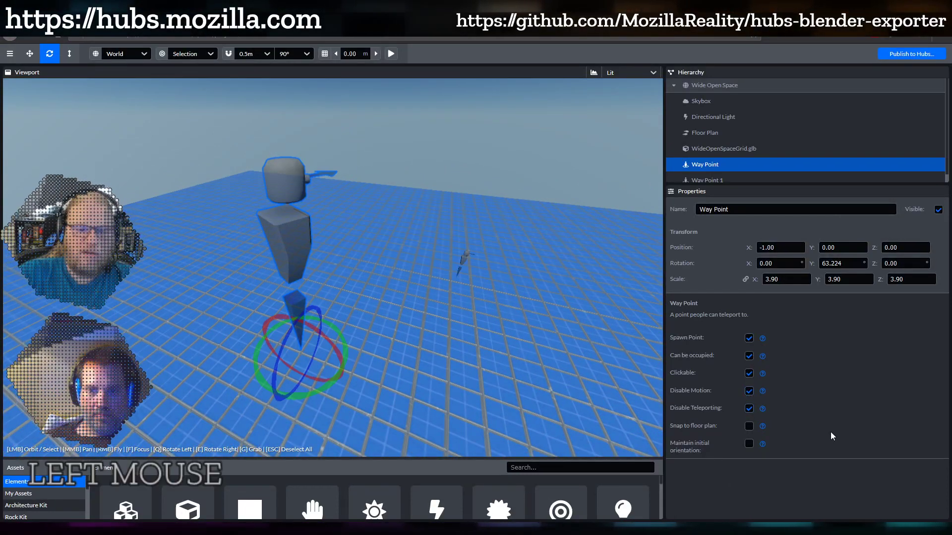
mouse_move(762, 408)
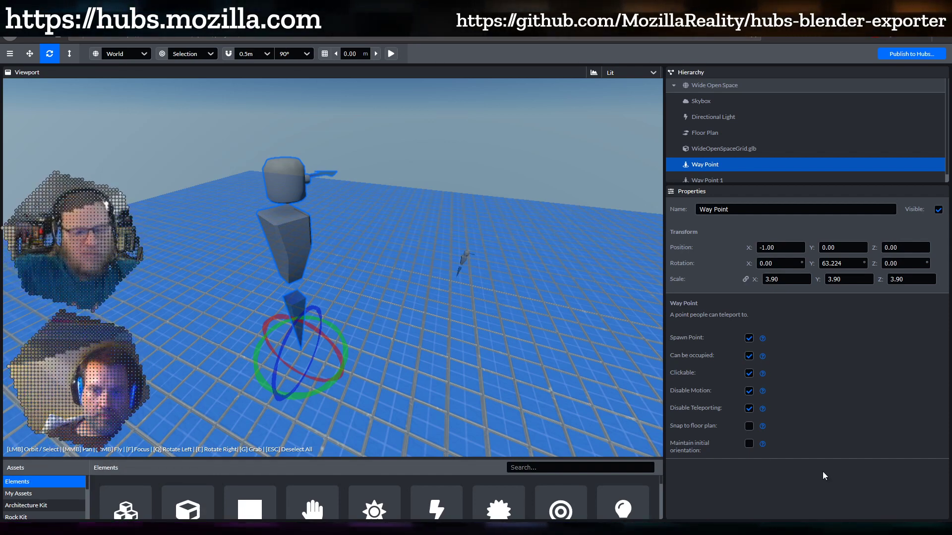
click(749, 338)
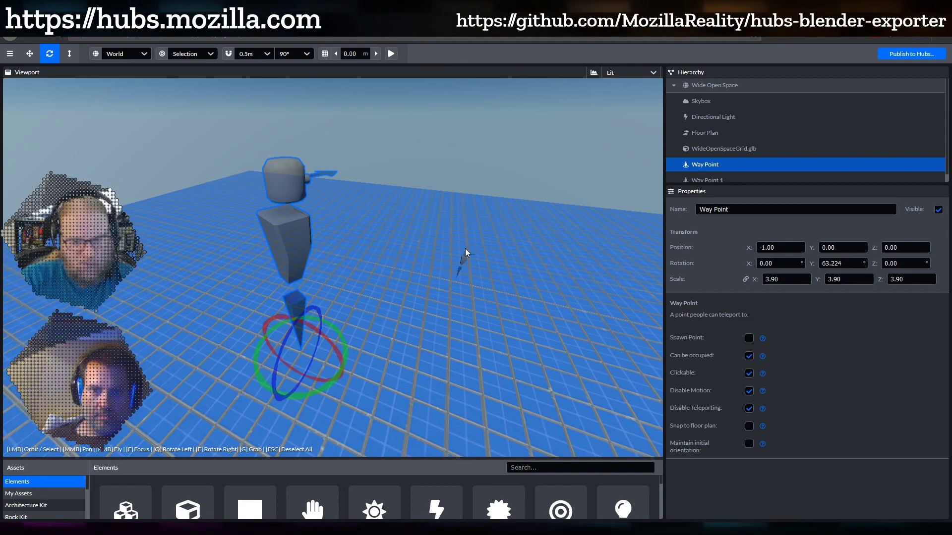
mouse_move(466, 335)
mouse_down()
mouse_move(198, 270)
mouse_move(353, 326)
mouse_move(468, 326)
mouse_move(479, 339)
mouse_up()
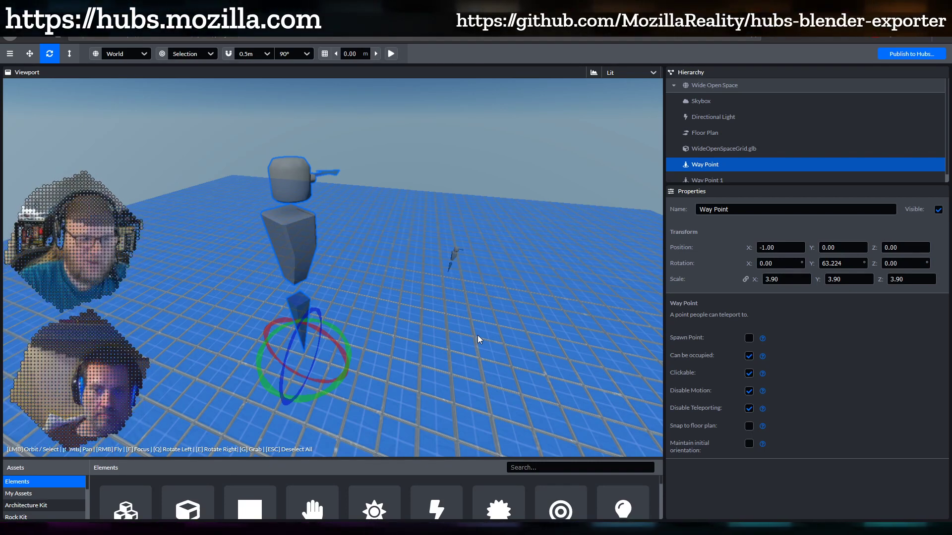
drag(471, 343, 438, 339)
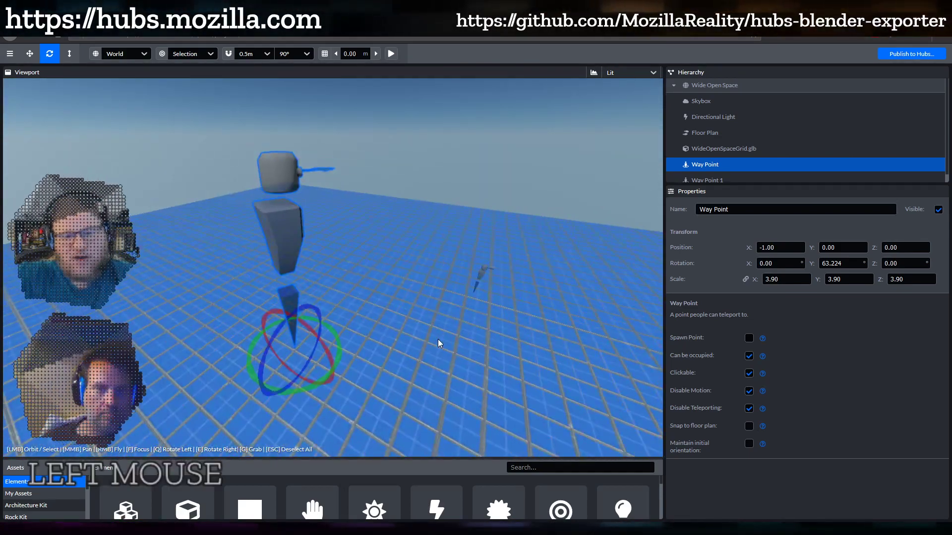